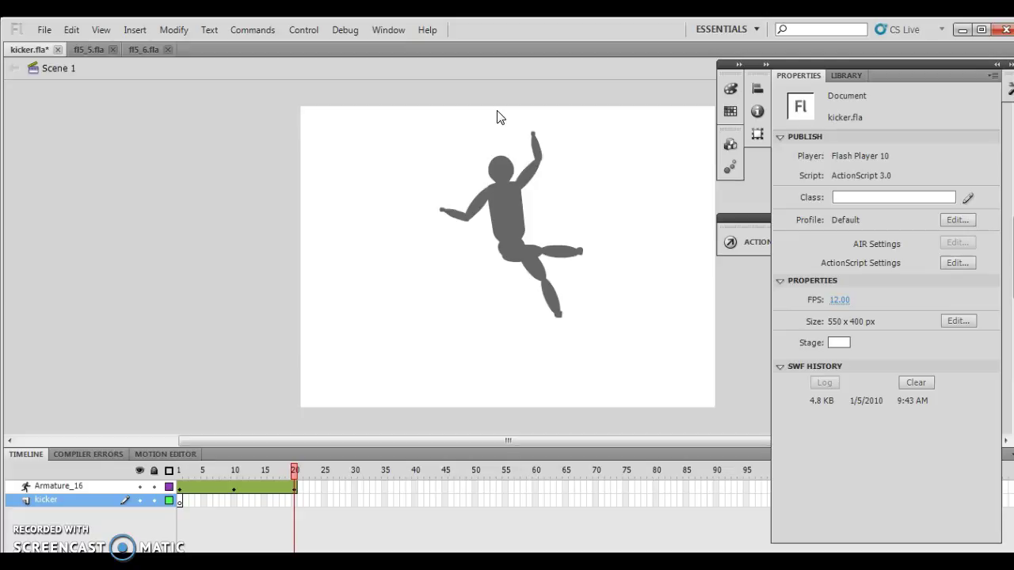
Test-play the eased kicker animation as kicker.swf, then close the player window.
click(452, 139)
click(309, 31)
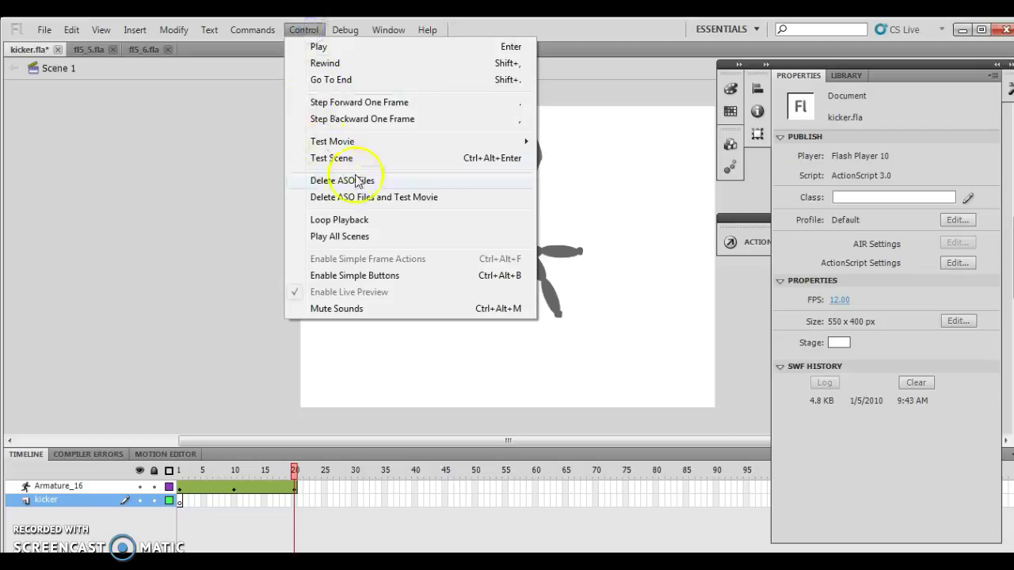
mouse_move(376, 147)
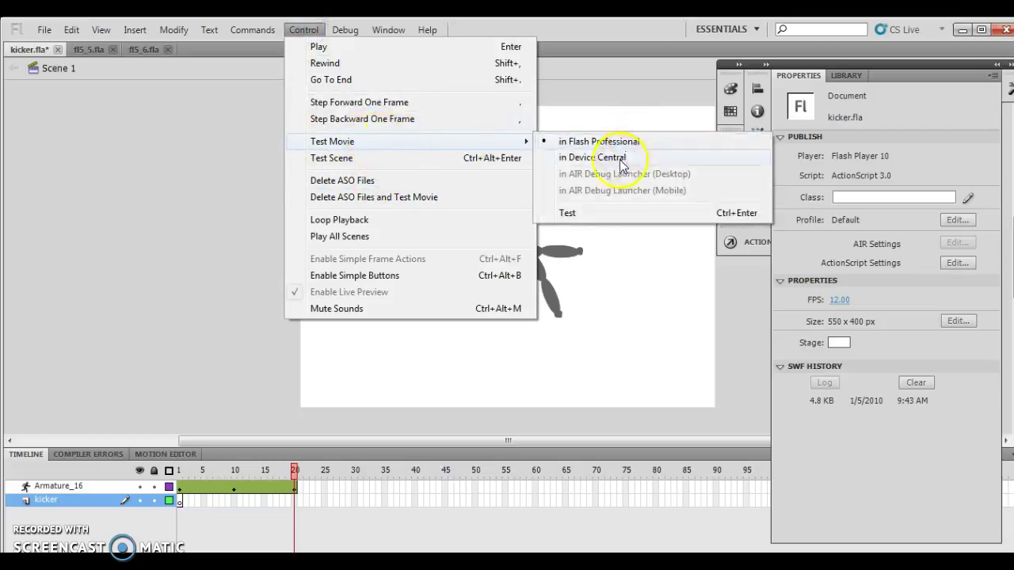
click(587, 141)
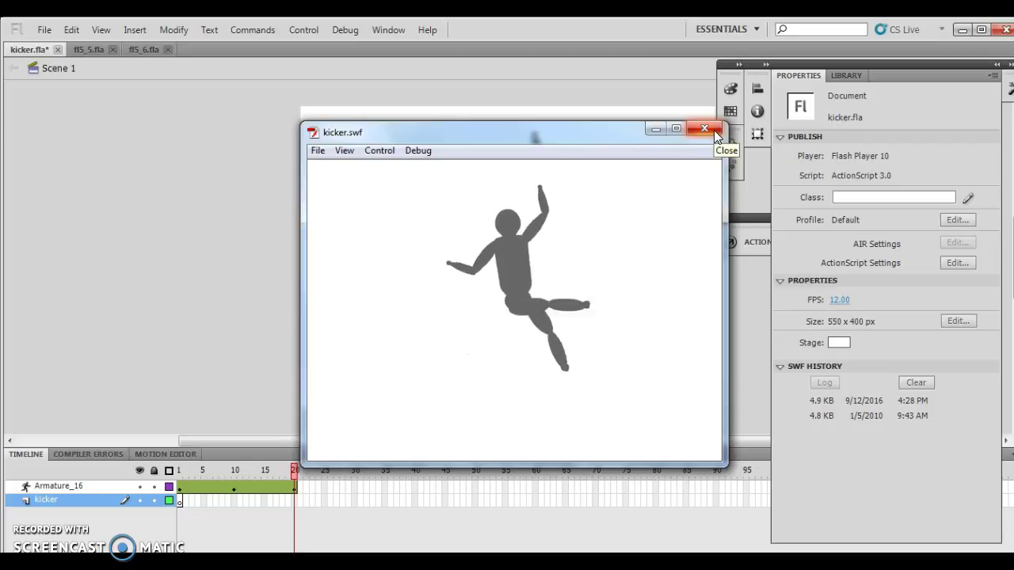
click(713, 132)
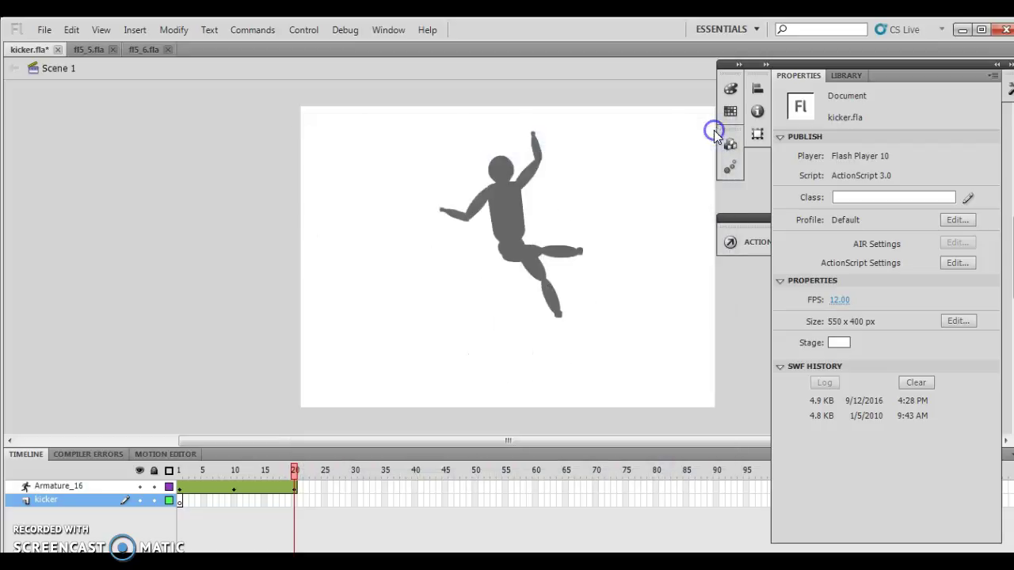
Switch to the fl5_5.fla document and pick the Bone Tool.
click(92, 50)
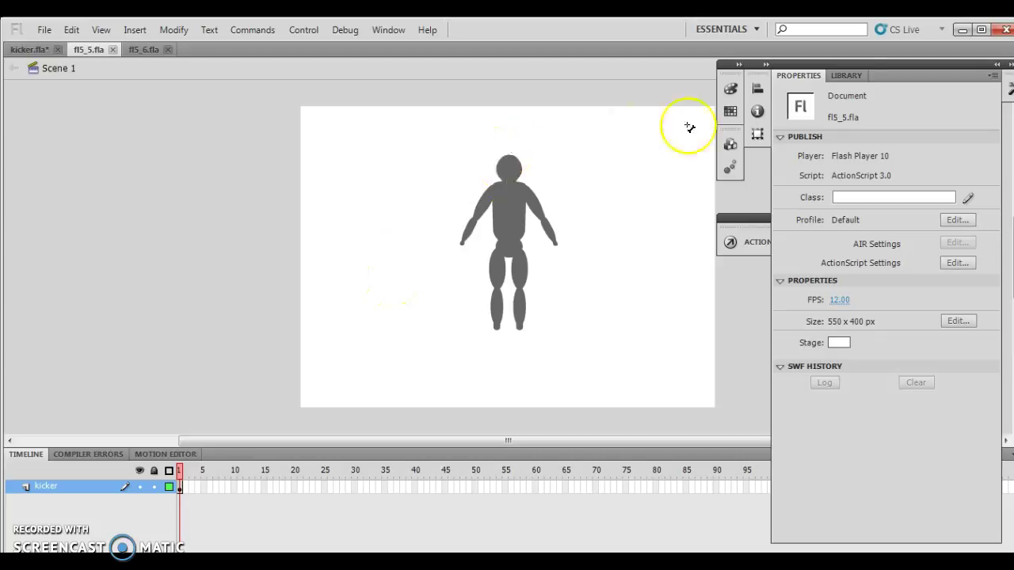
click(1008, 91)
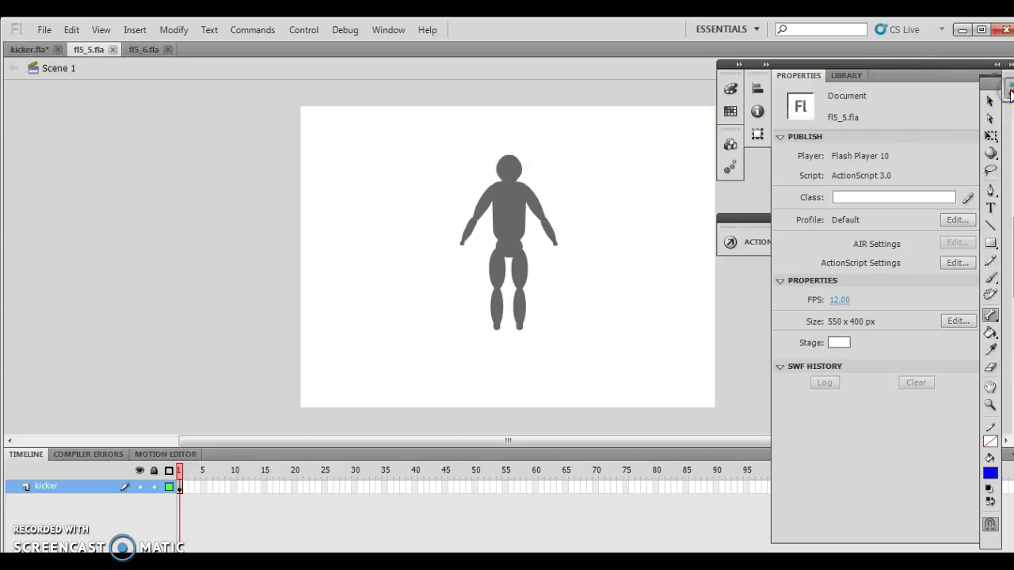
click(990, 319)
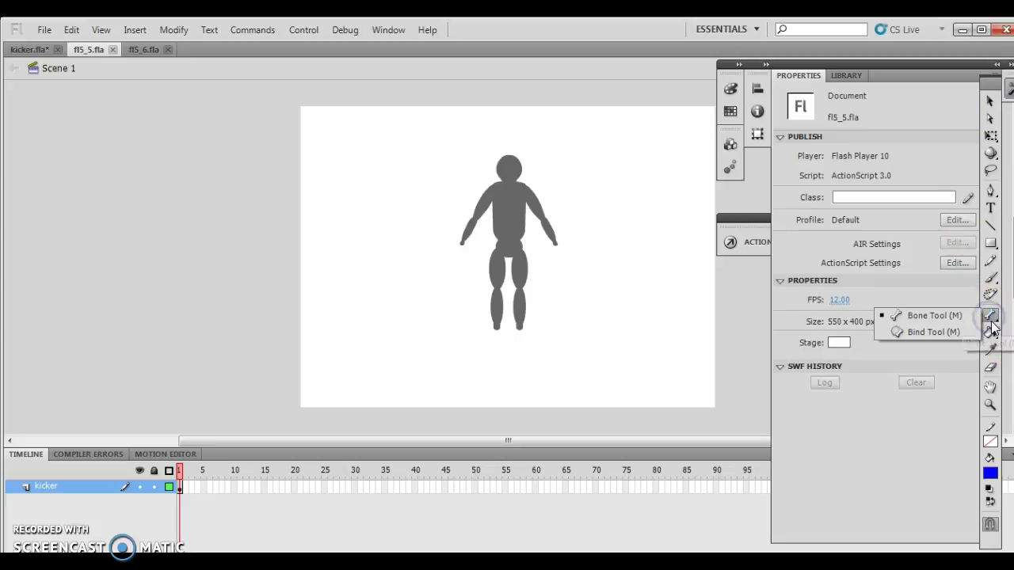
click(879, 316)
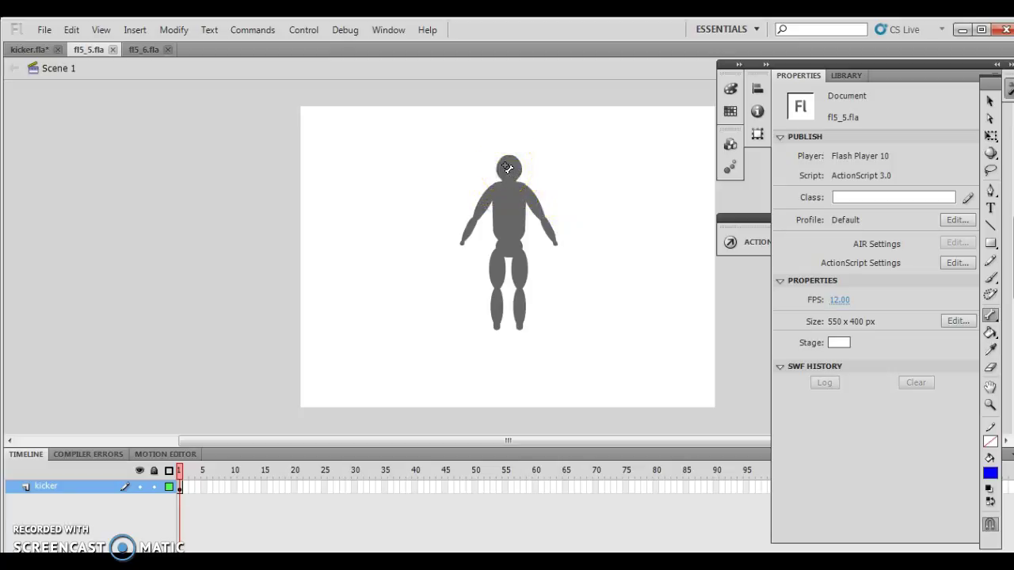
Return to the Selection Tool and select all the grey figure's body parts.
click(992, 97)
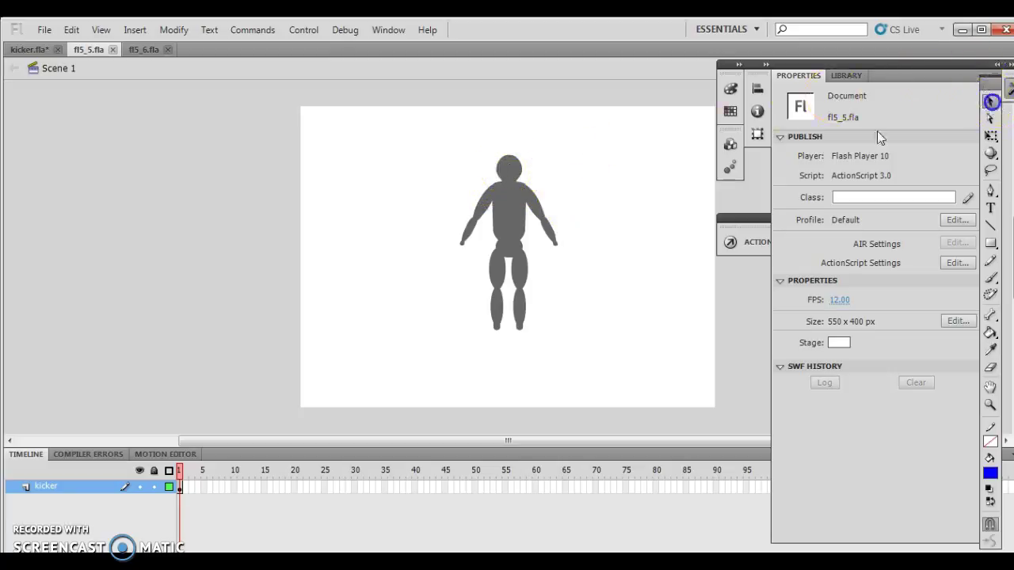
click(402, 154)
click(615, 367)
key(ctrl+a)
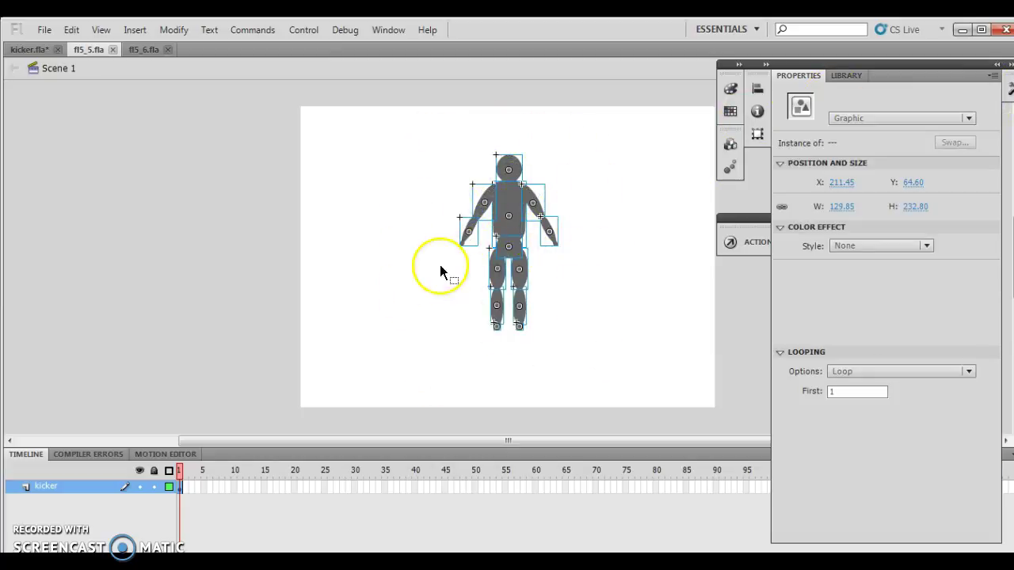
Draw bones from the head to the chest, out to the left shoulder and down to the left foot.
click(1009, 88)
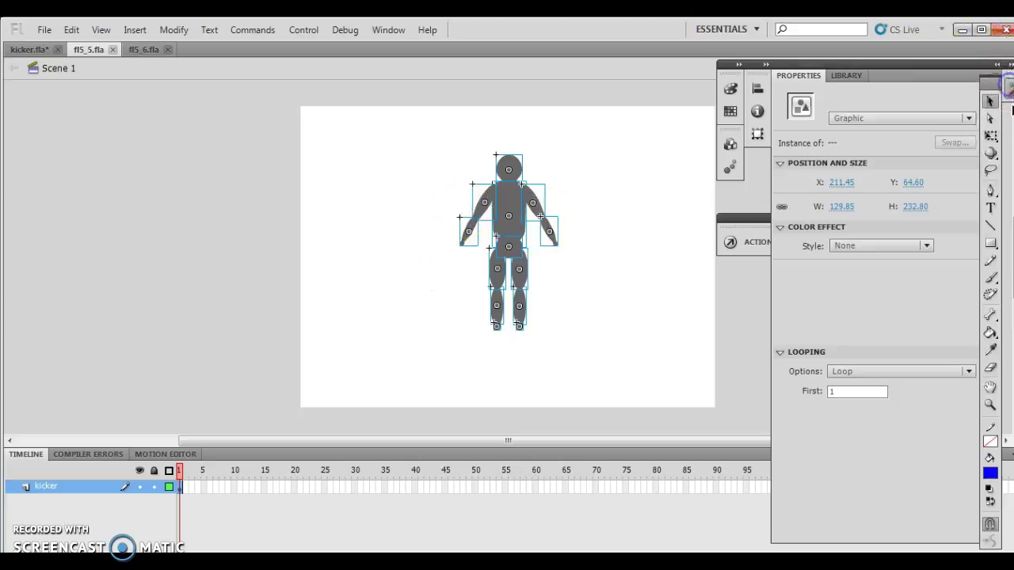
click(991, 317)
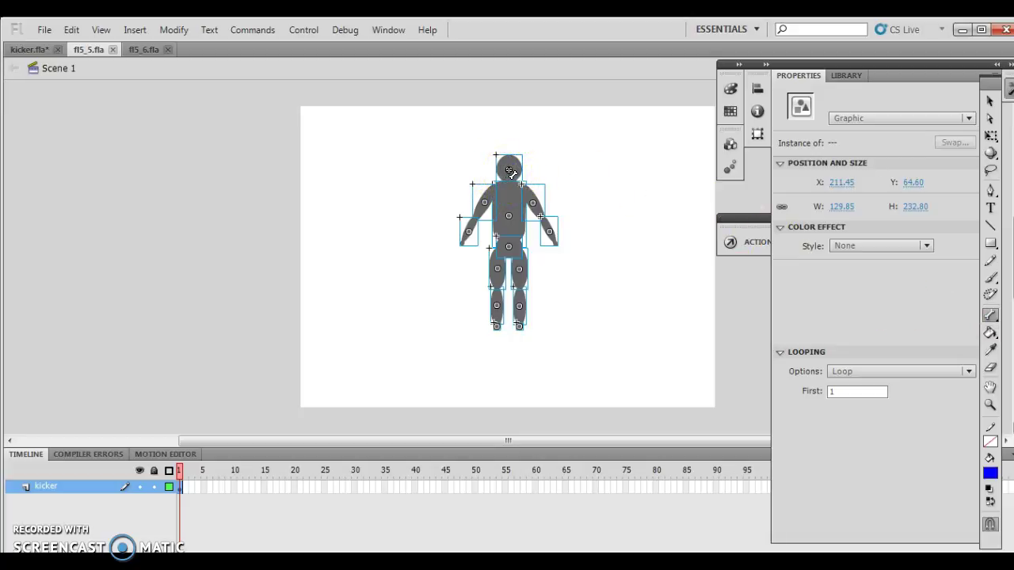
drag(511, 172, 488, 195)
click(512, 196)
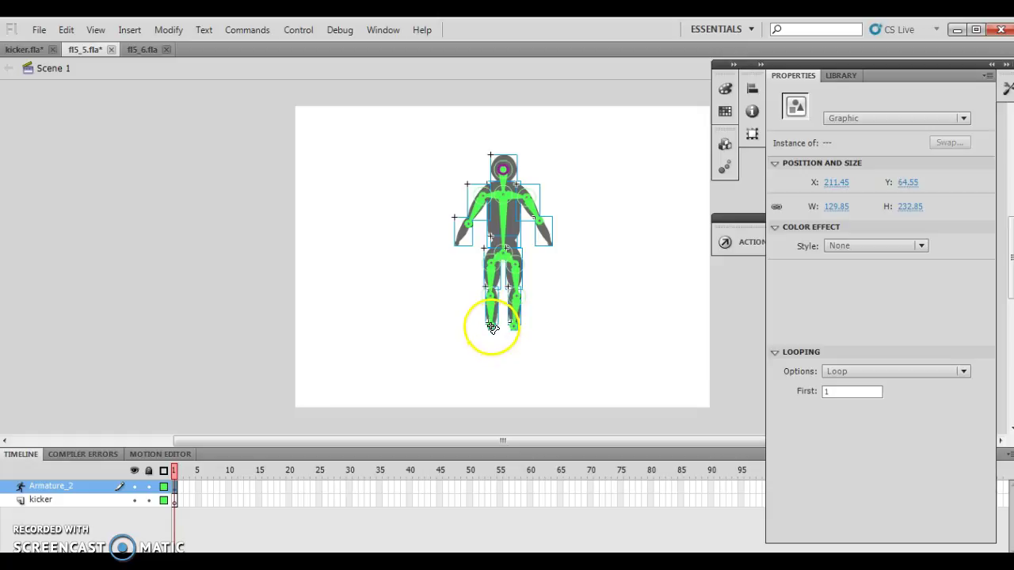
drag(492, 327, 493, 332)
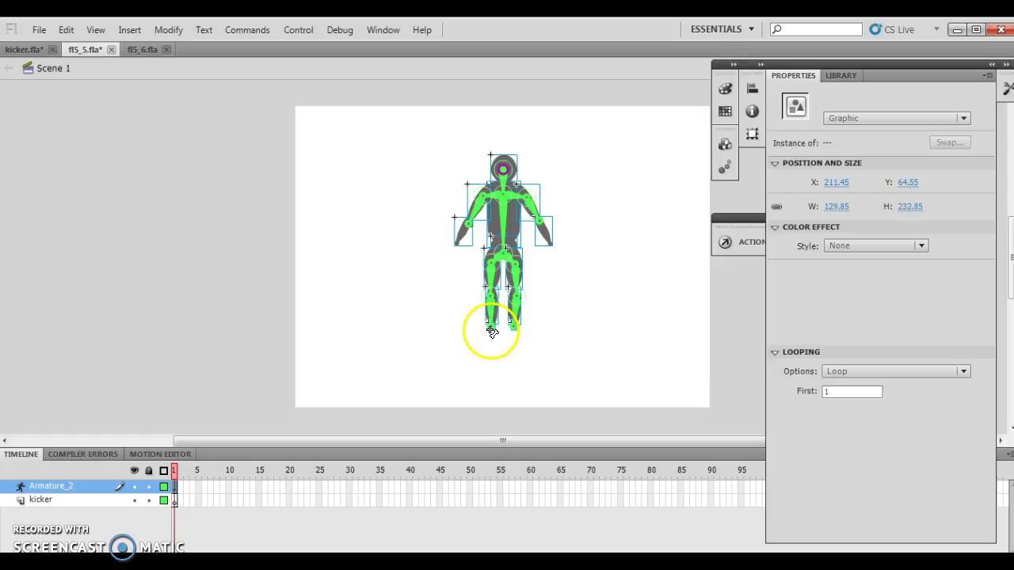
click(1007, 87)
click(983, 101)
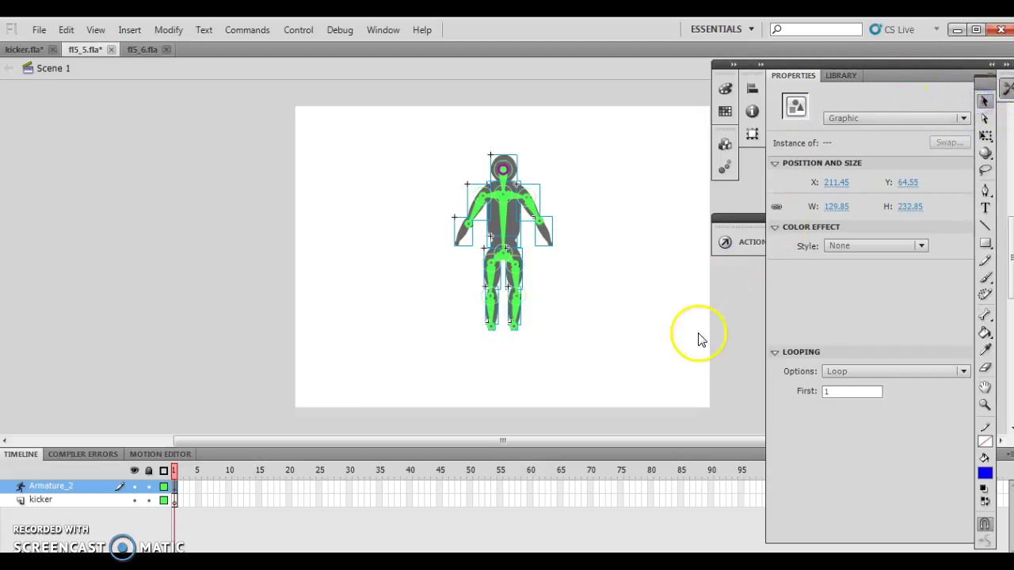
click(229, 487)
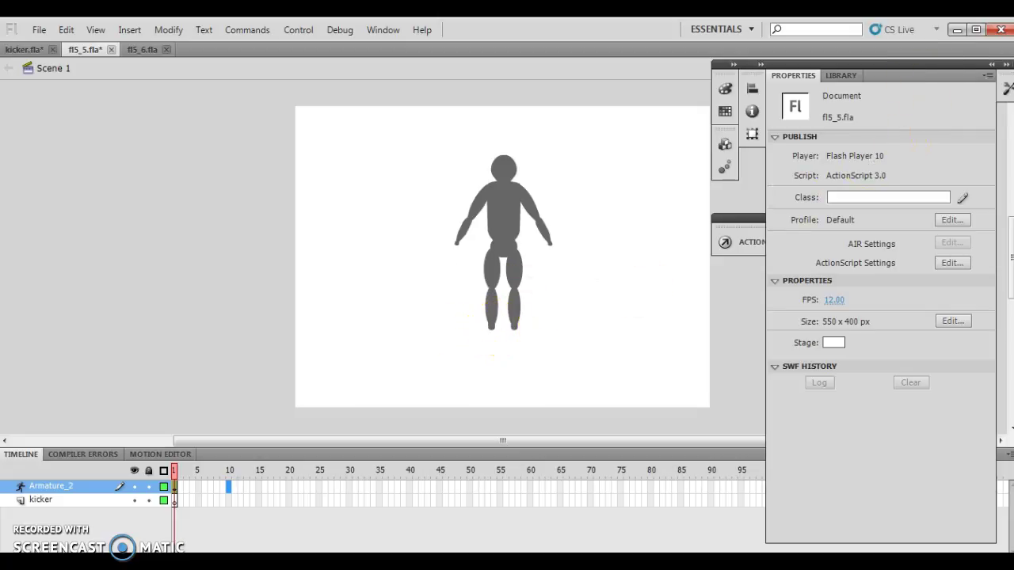
Drag the bones to raise the left leg and both arms and swing the lower leg right.
click(1008, 90)
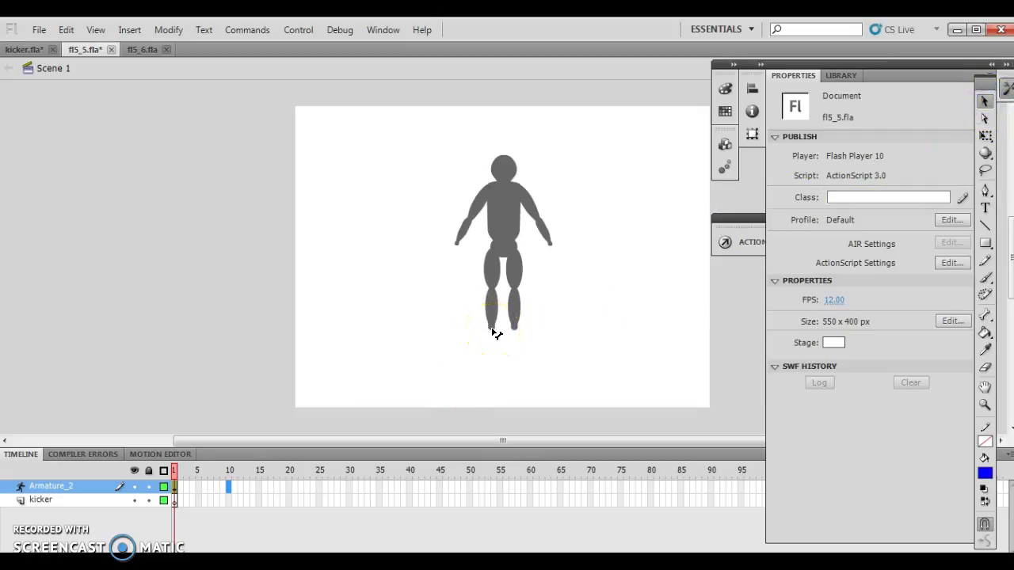
drag(495, 334, 444, 264)
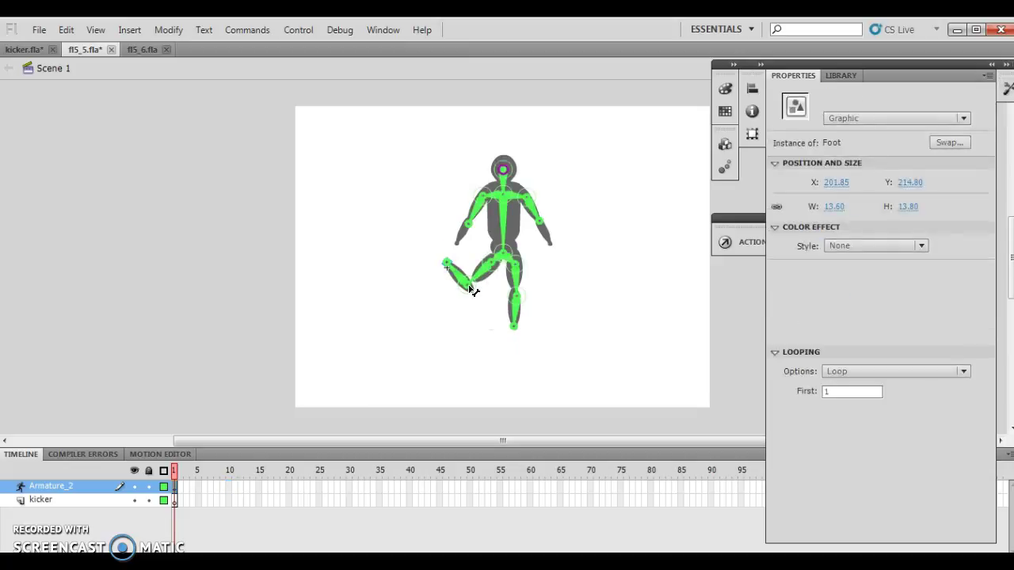
click(455, 241)
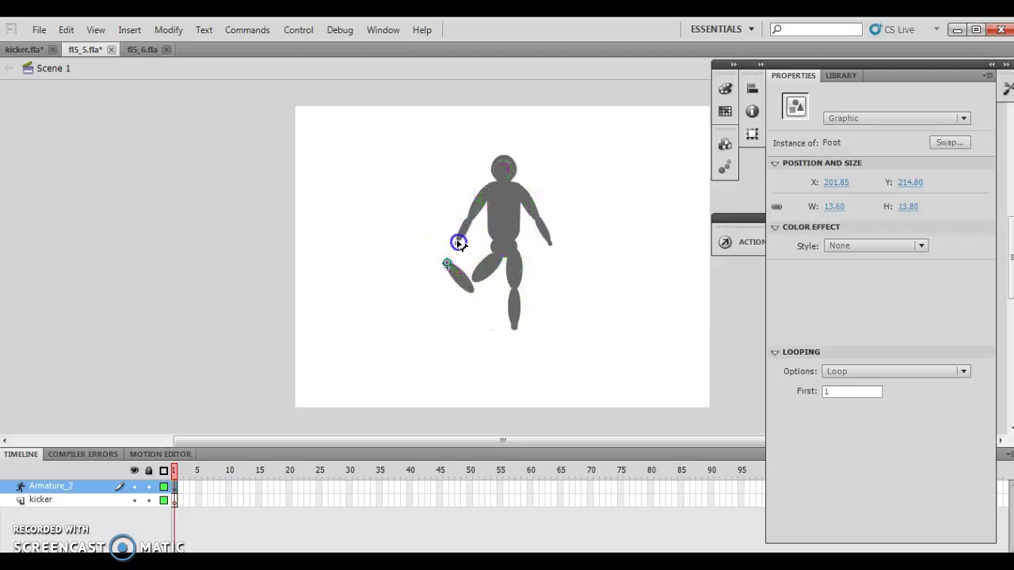
drag(459, 243, 445, 200)
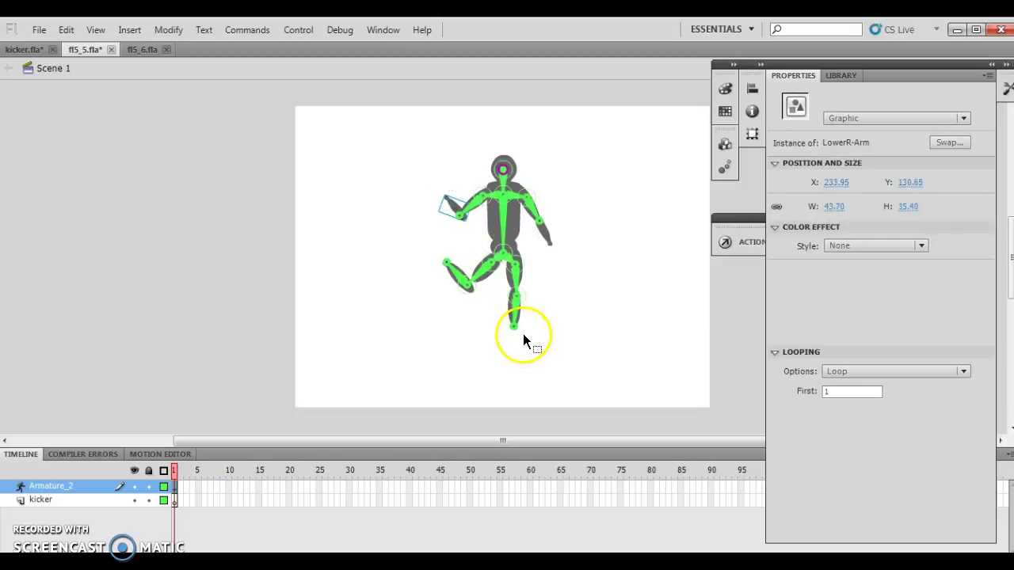
click(571, 230)
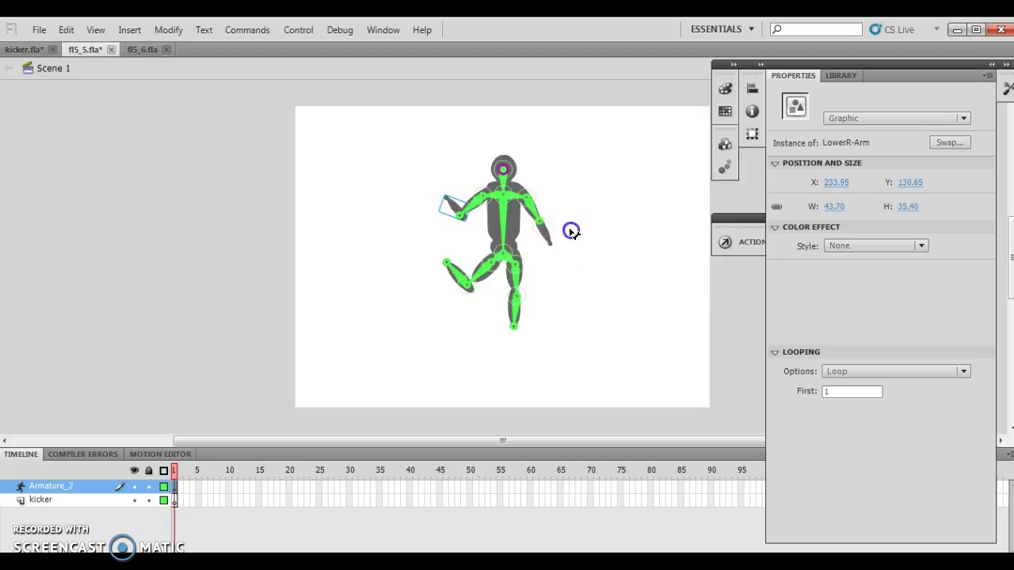
drag(570, 231, 535, 143)
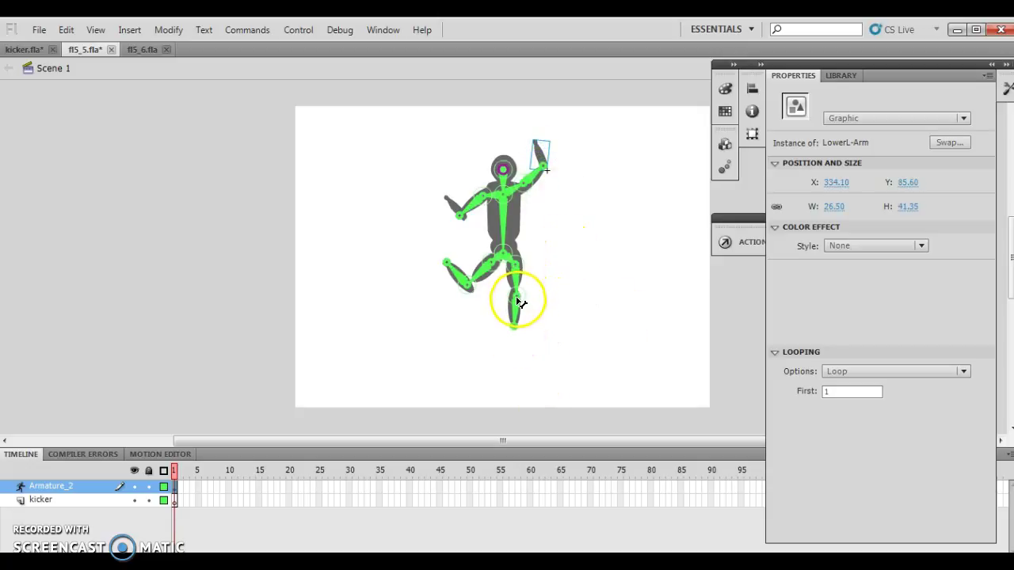
drag(519, 302, 542, 315)
click(583, 332)
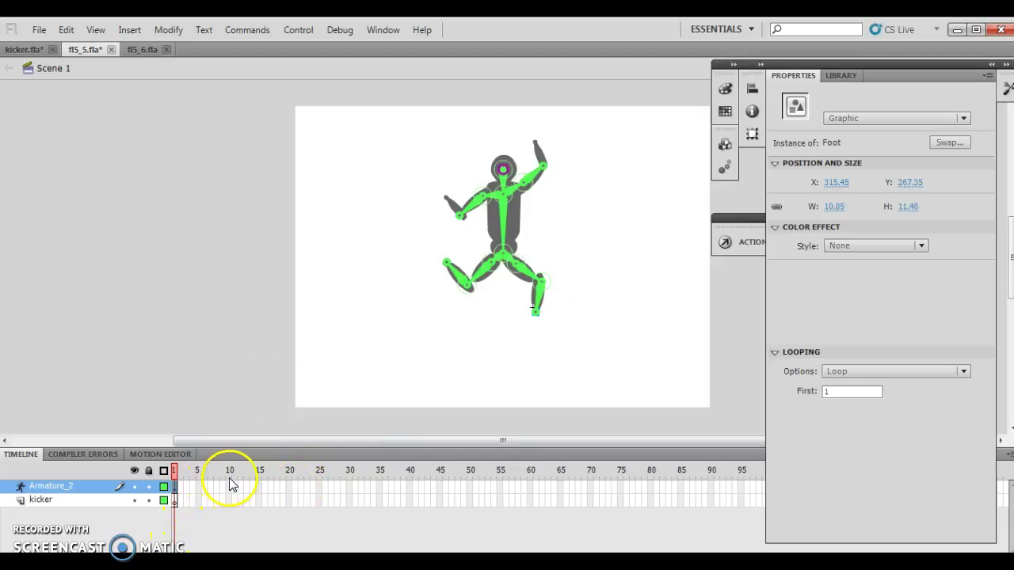
Undo back to the standing pose and insert a keyframe at frame 10 on Armature_2.
key(ctrl+z)
key(ctrl+z)
key(ctrl+z)
key(ctrl+z)
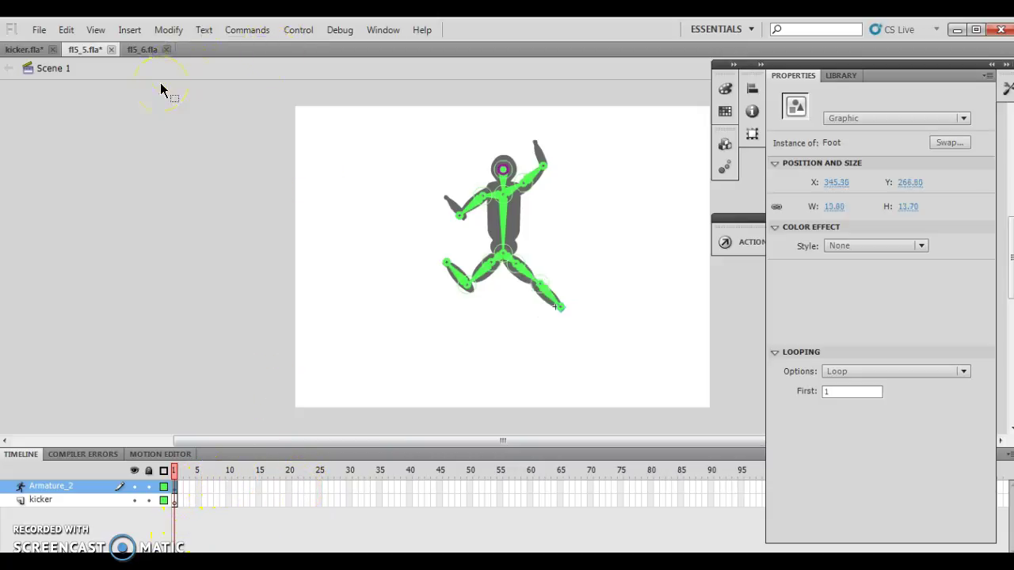
key(ctrl+z)
key(ctrl+z)
key(ctrl+z)
key(ctrl+z)
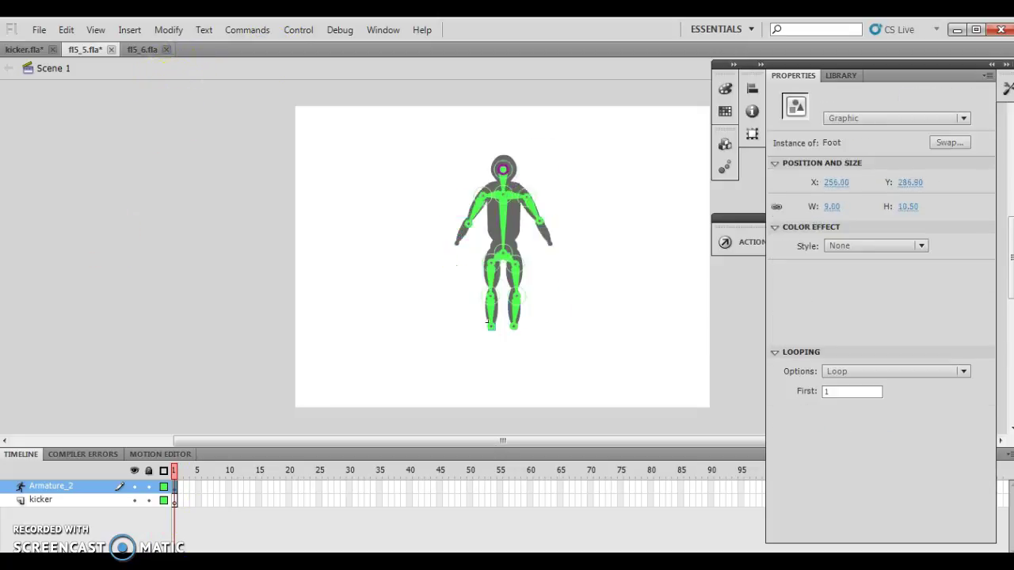
click(229, 485)
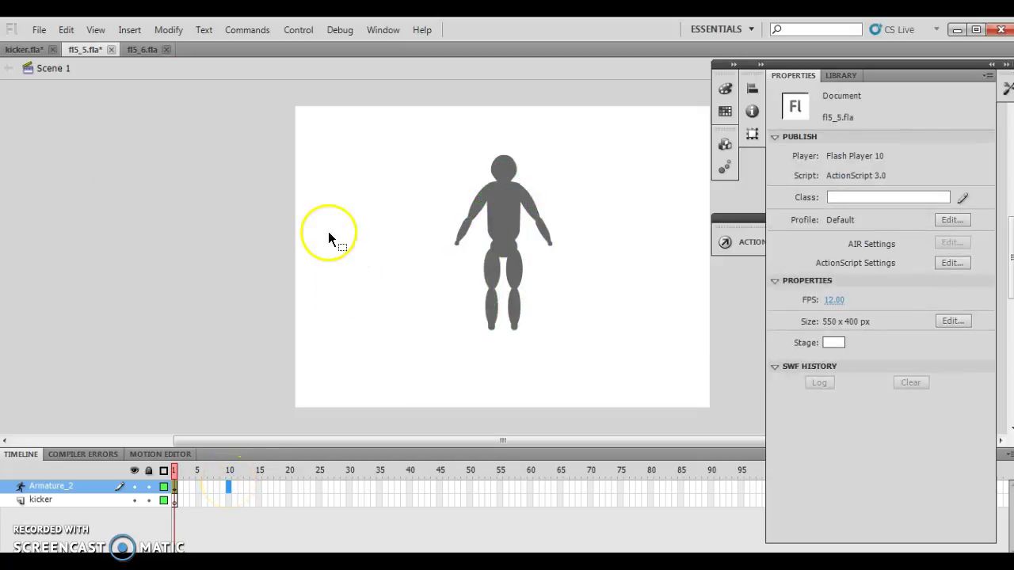
click(129, 30)
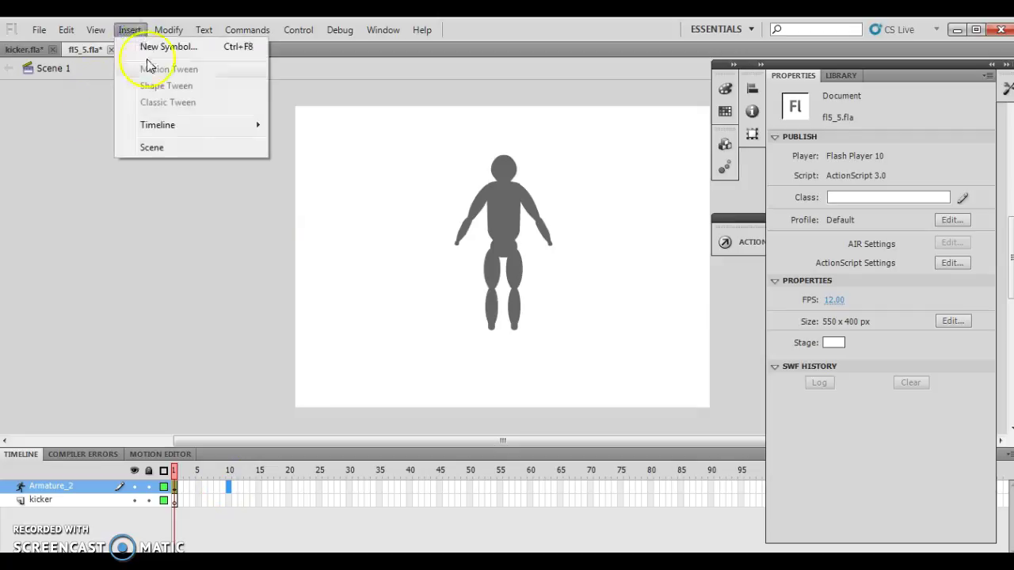
mouse_move(168, 128)
click(334, 182)
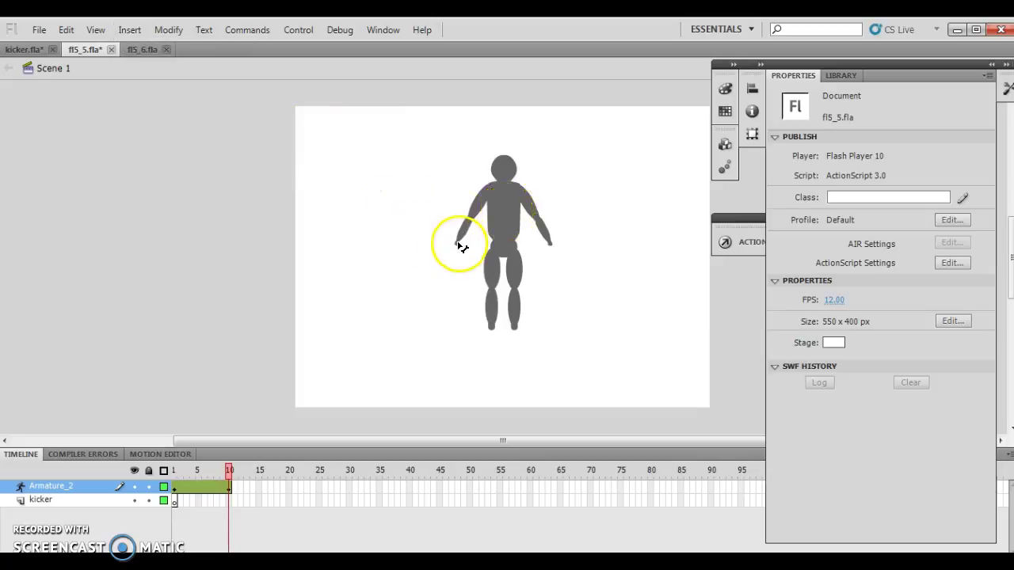
Raise the left arm, bend the right leg forward, swing the lower leg out, lift the right arm.
drag(462, 246, 455, 163)
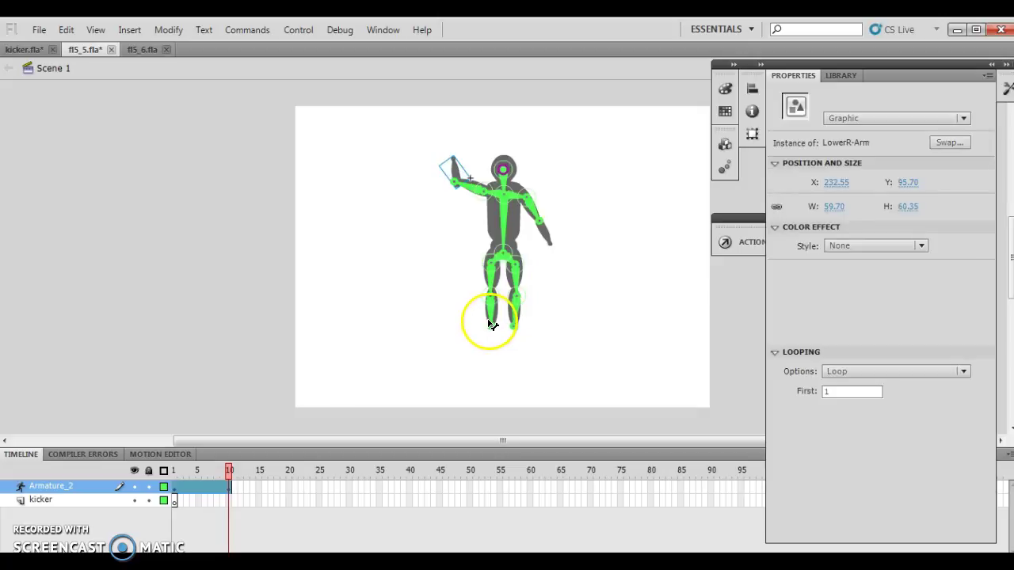
drag(492, 332, 447, 250)
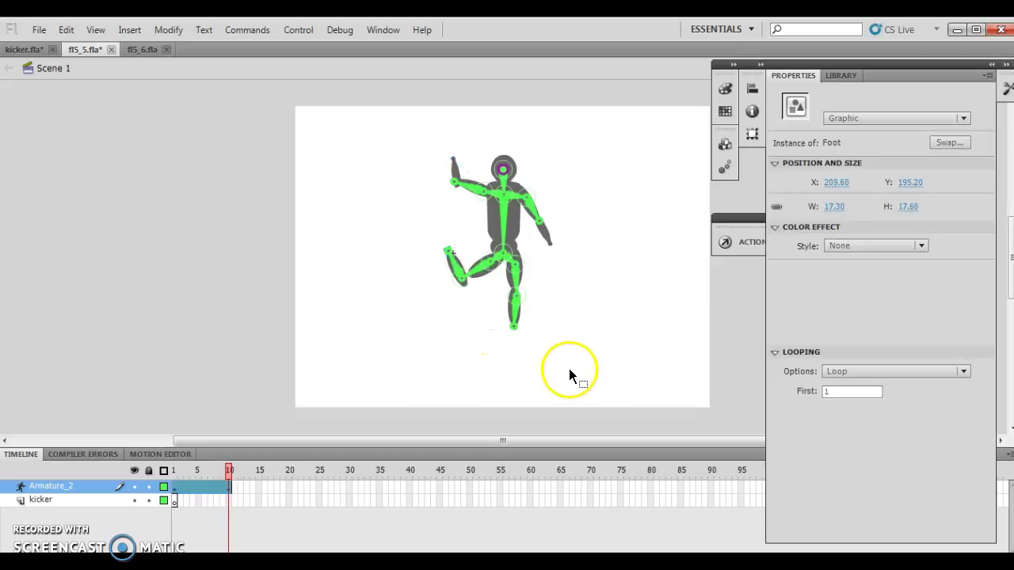
drag(514, 298, 539, 314)
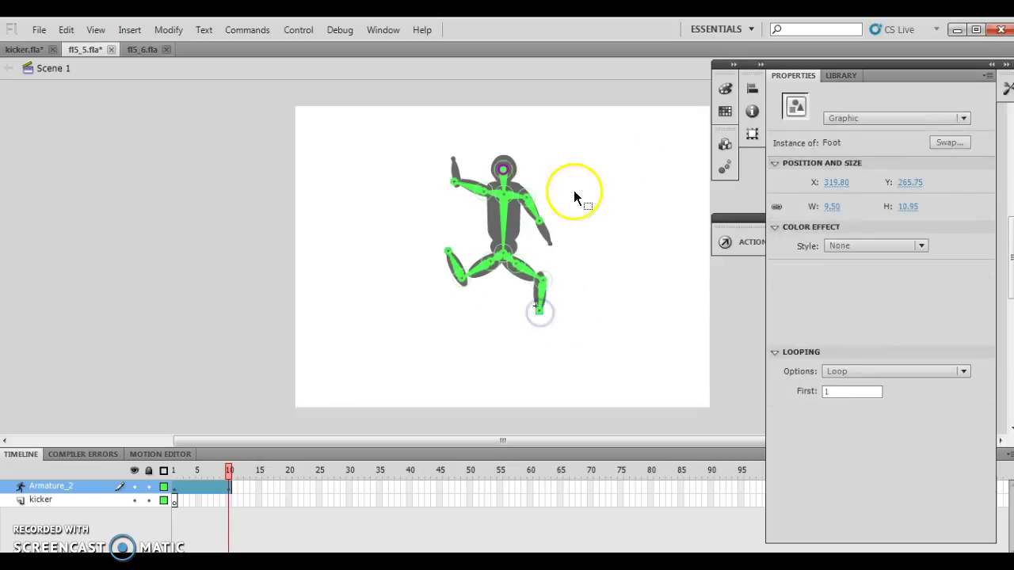
drag(554, 244, 529, 141)
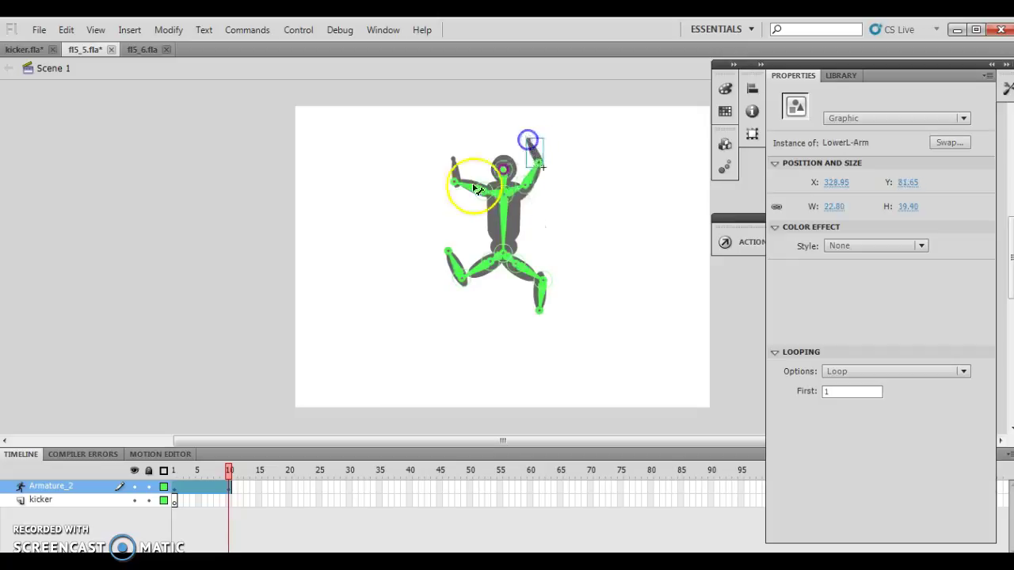
Refine the pose: lower the left arm, angle the LowerR-Arm forearm and bend the lower leg.
drag(457, 190, 461, 226)
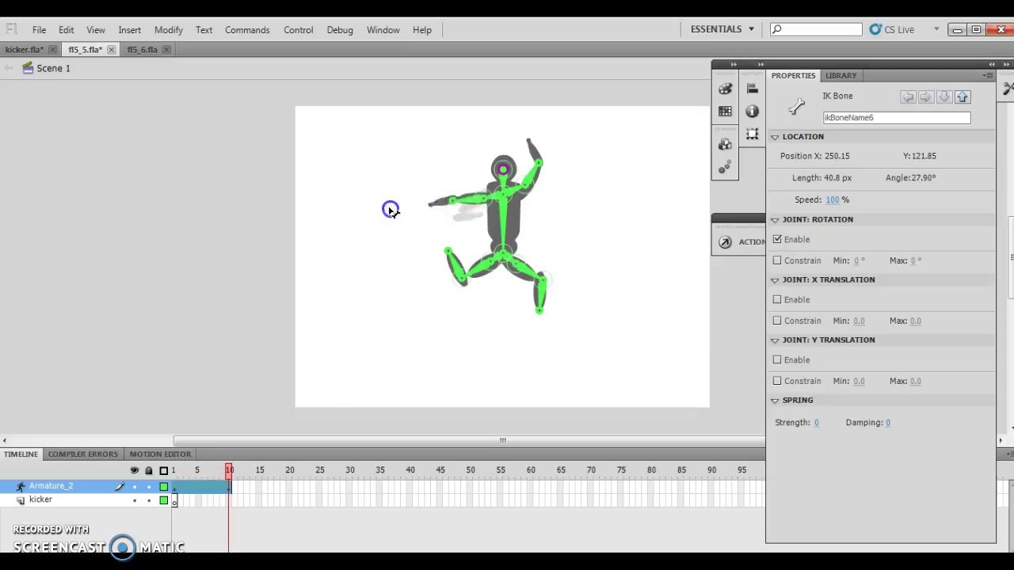
click(456, 220)
mouse_move(457, 222)
mouse_down()
mouse_move(453, 205)
mouse_move(437, 212)
mouse_move(444, 235)
mouse_move(435, 204)
mouse_move(447, 205)
mouse_up()
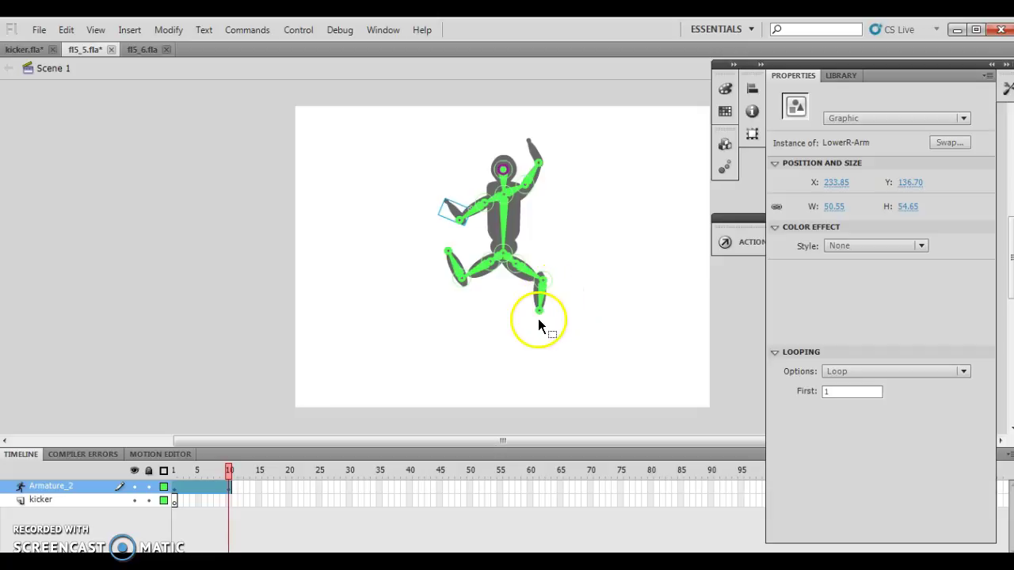
drag(542, 319, 534, 317)
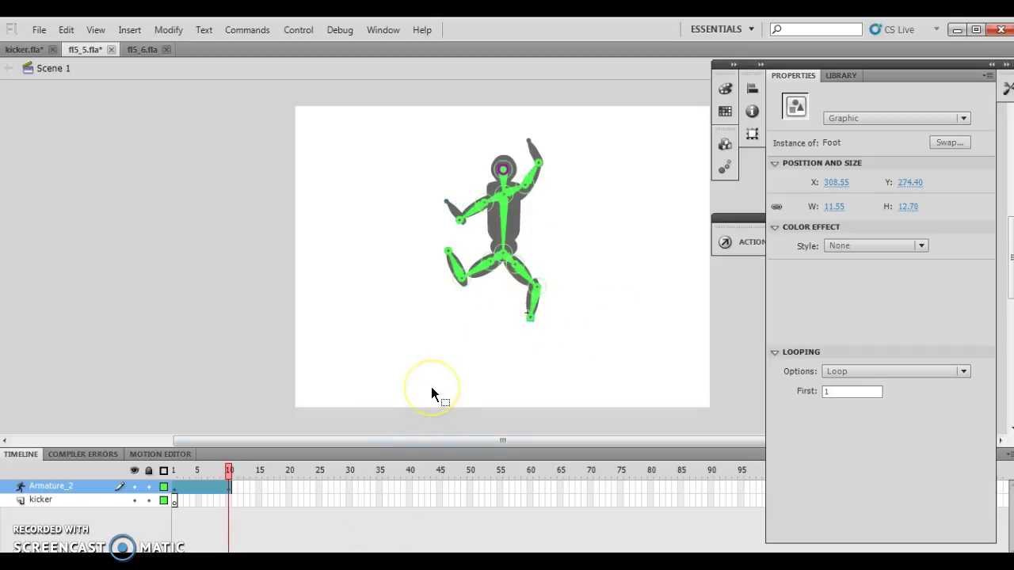
click(292, 486)
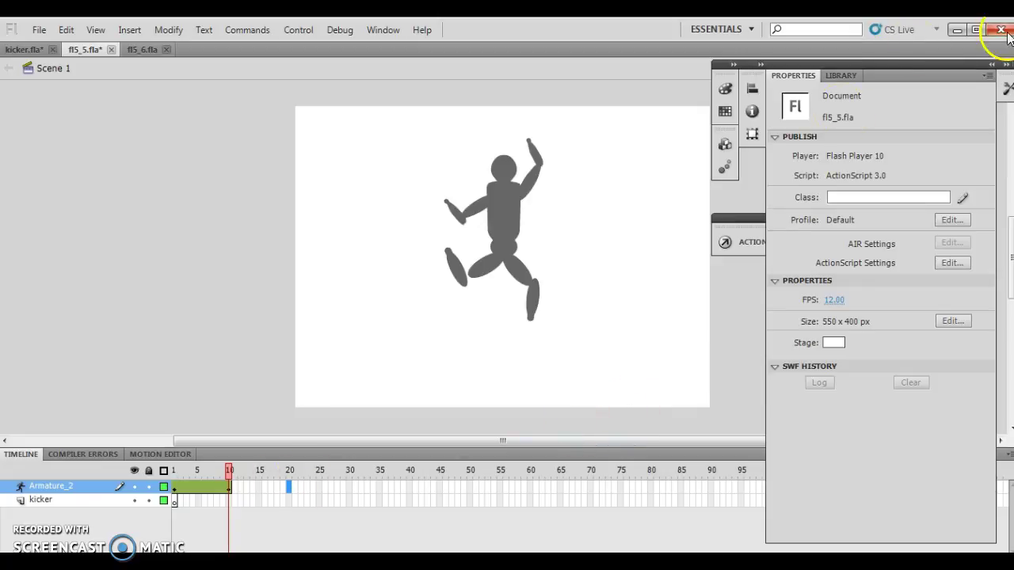
Marquee-select the frame-10 figure with Free Transform and rotate it counter-clockwise.
click(1007, 89)
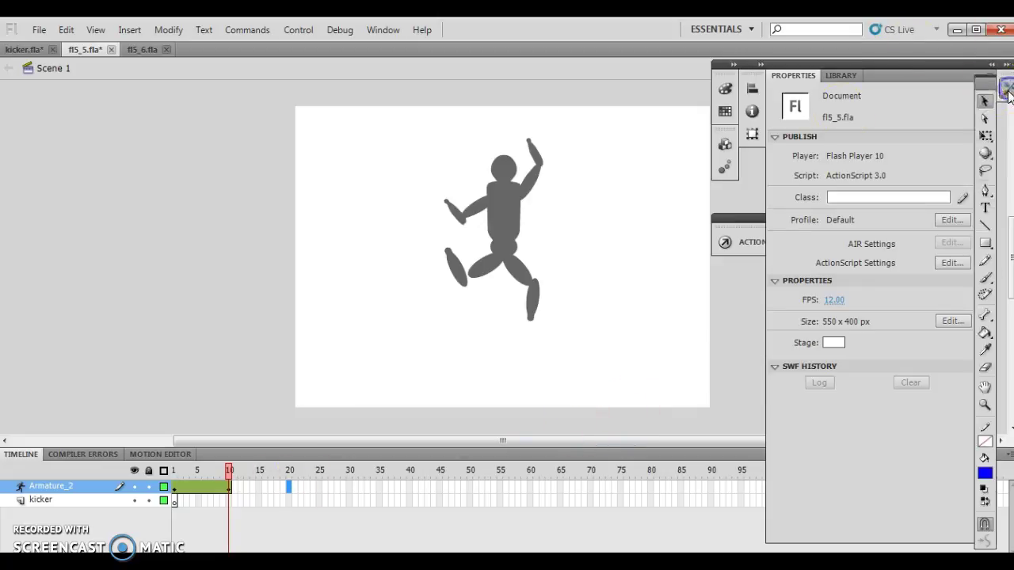
click(987, 136)
drag(391, 124, 595, 358)
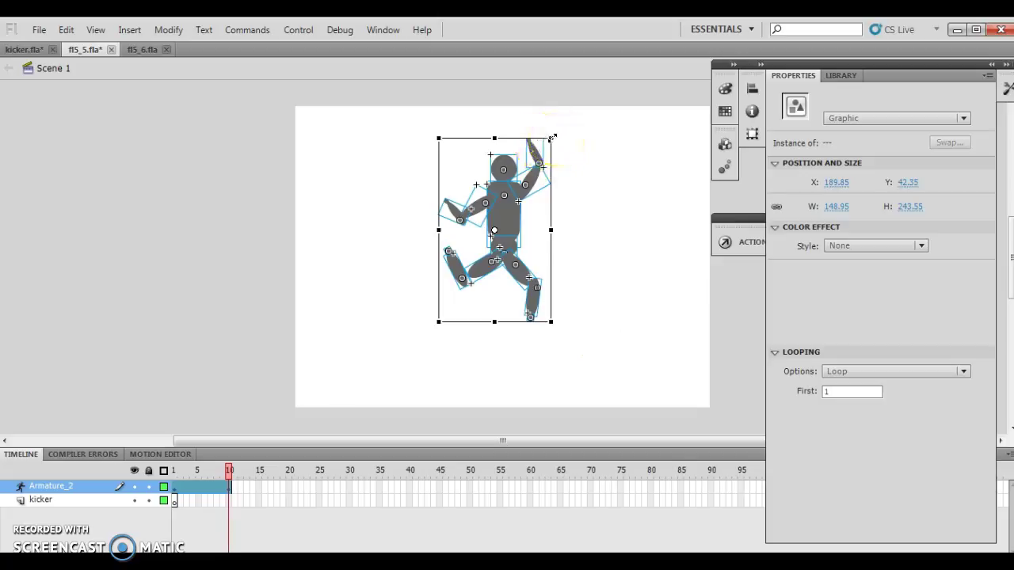
drag(559, 136, 530, 123)
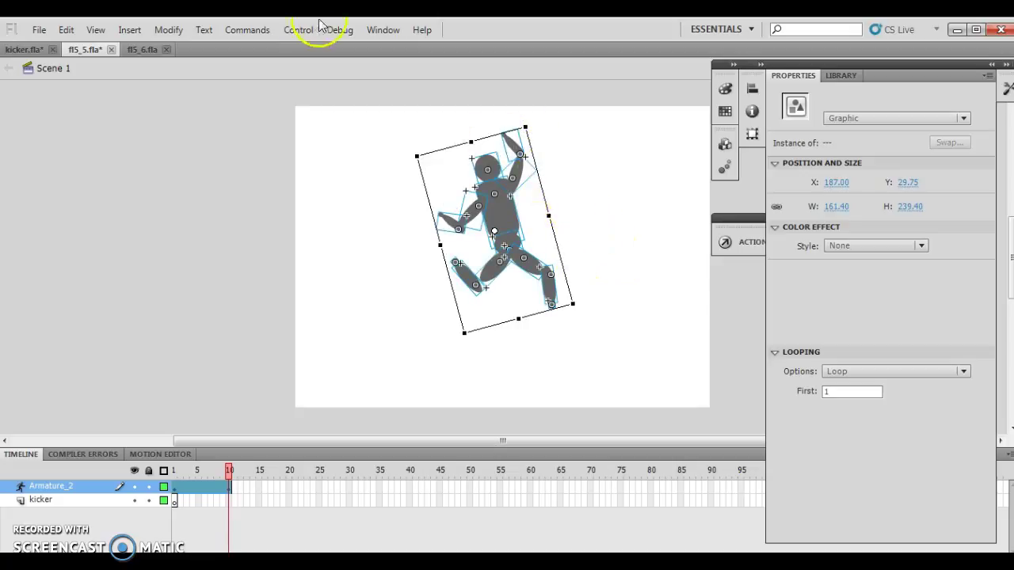
click(178, 31)
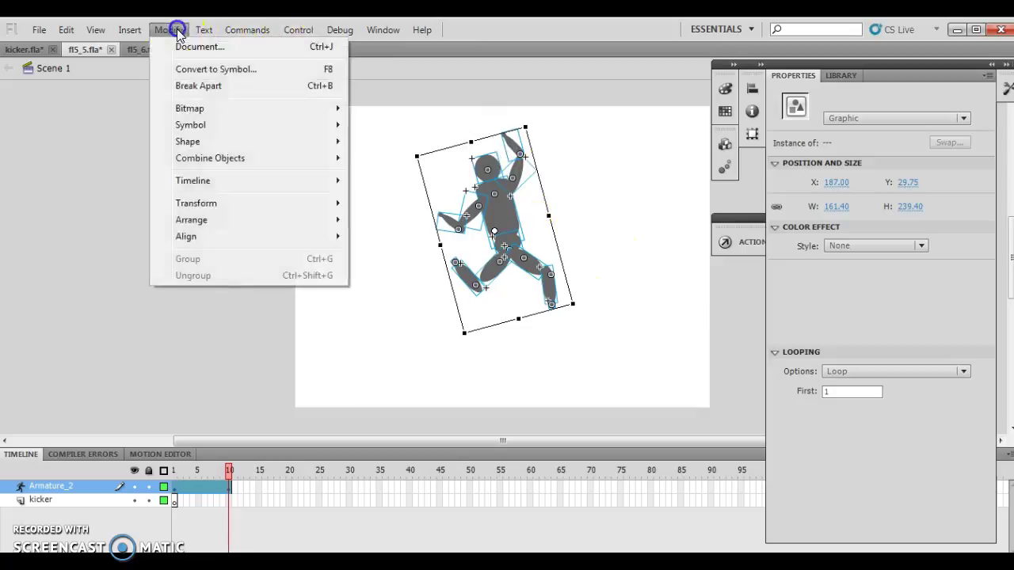
click(340, 31)
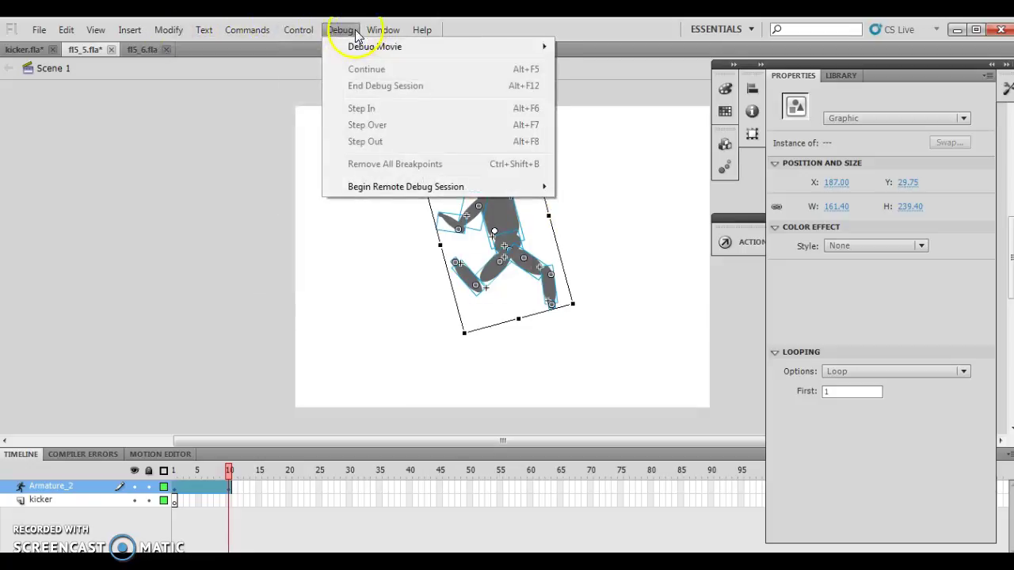
mouse_move(301, 29)
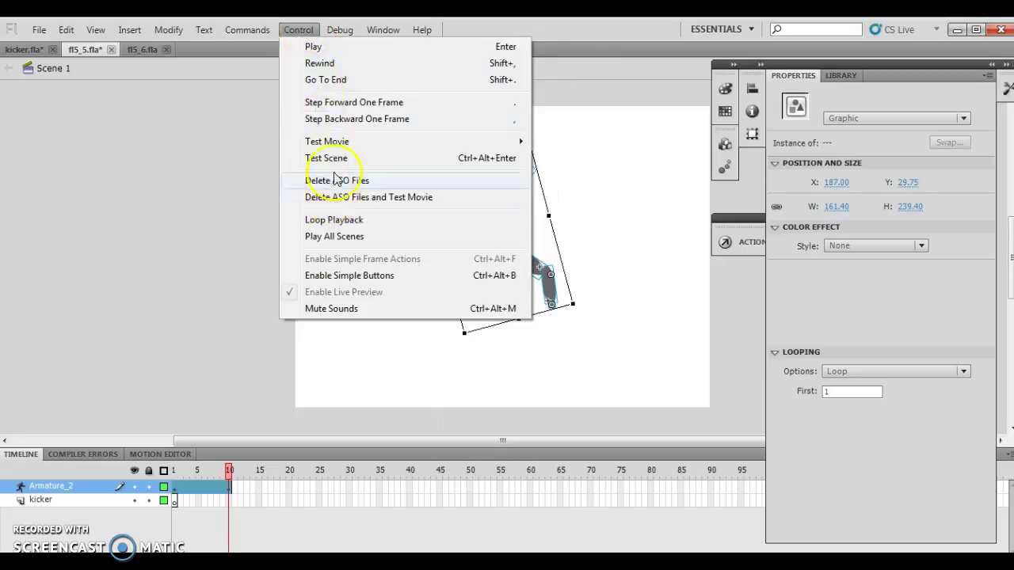
mouse_move(357, 141)
click(581, 143)
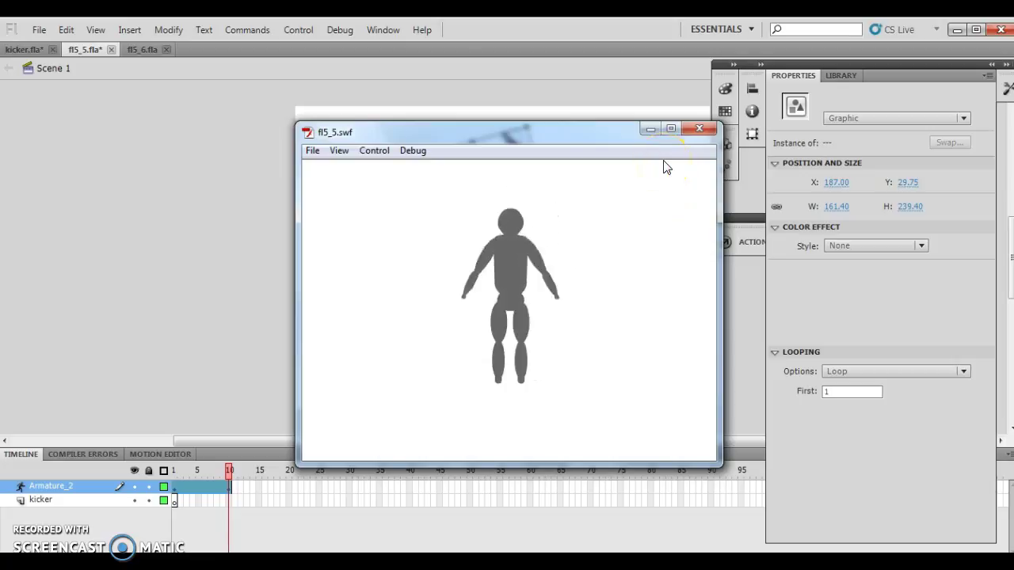
click(699, 129)
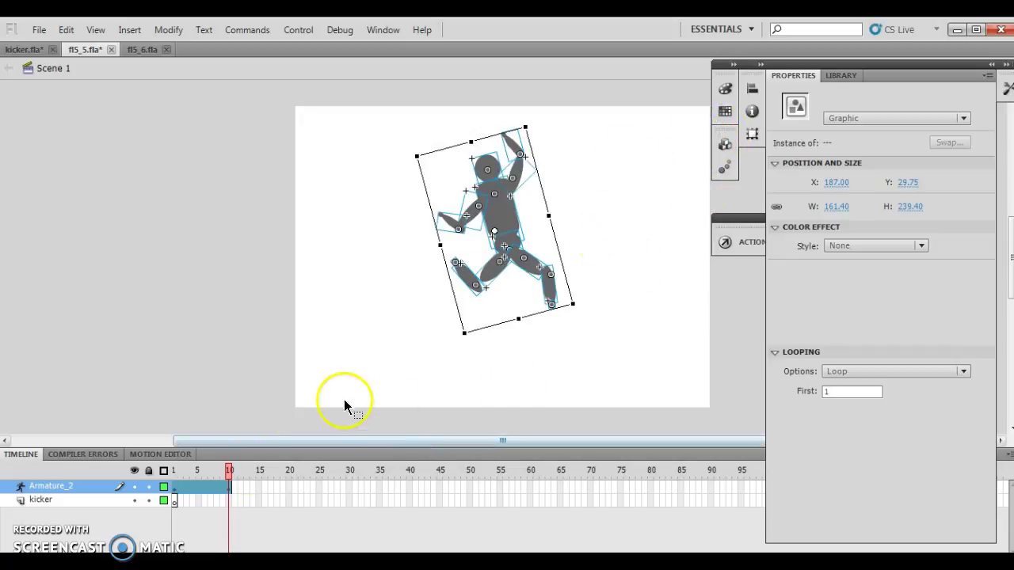
Convert the frame-1 rest-pose armature into a Movie Clip symbol named mc_kicker.
click(176, 486)
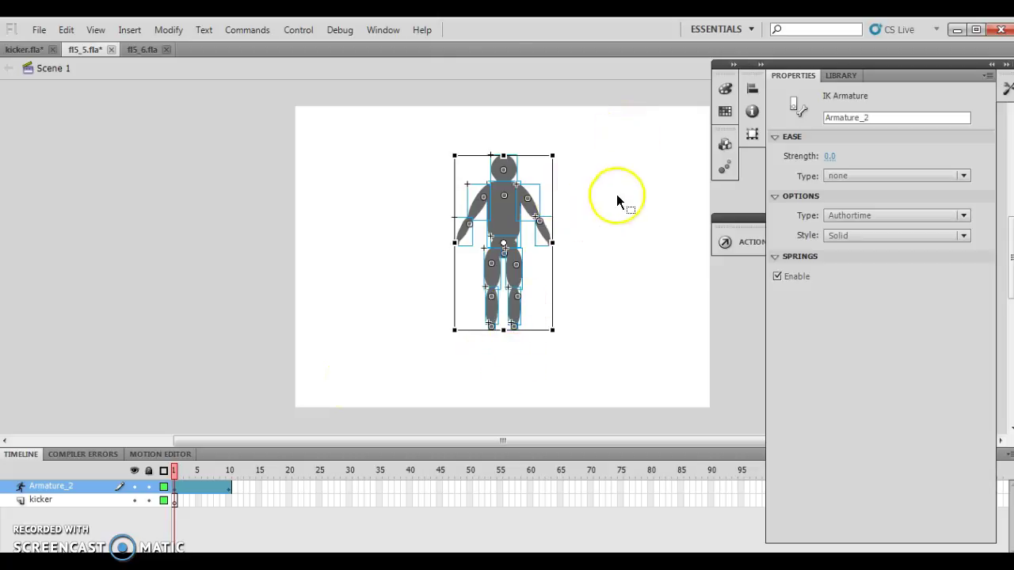
click(168, 29)
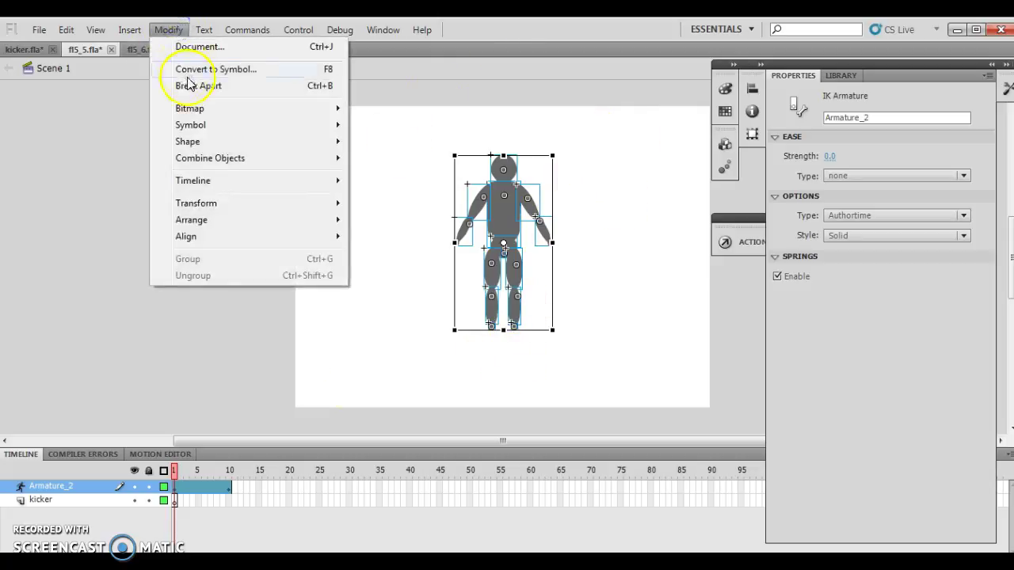
click(190, 69)
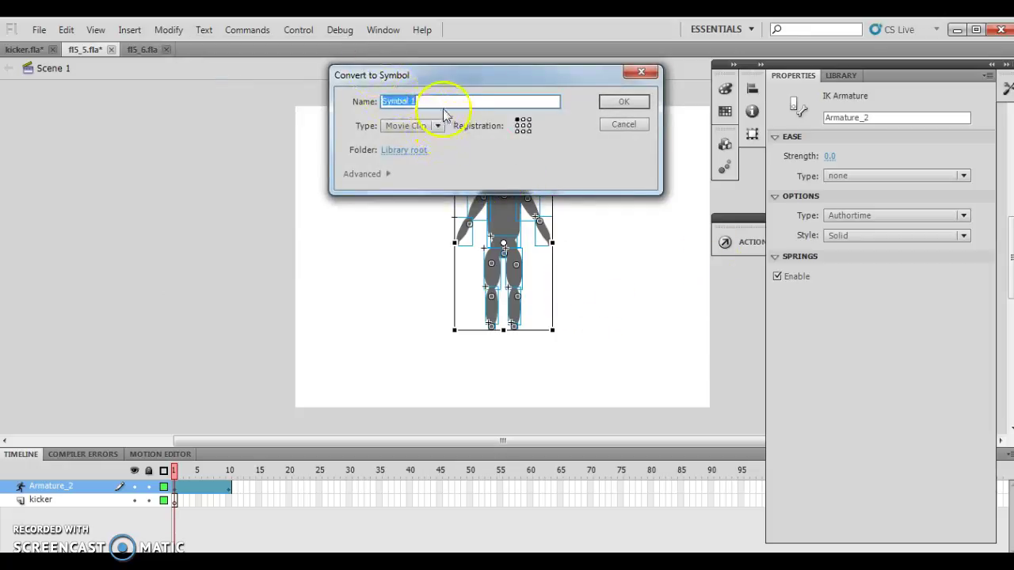
text(mc_kicker)
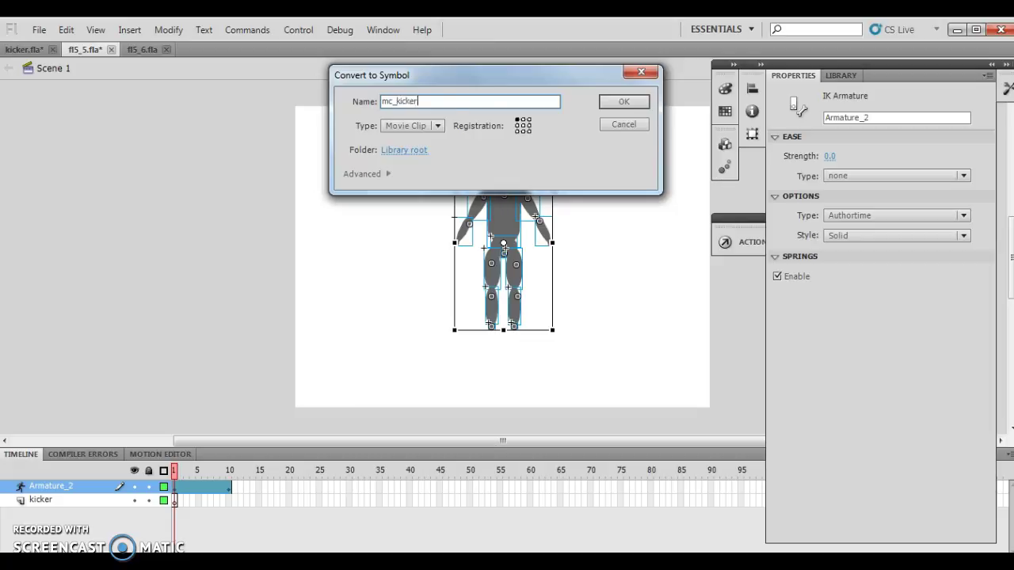
click(632, 101)
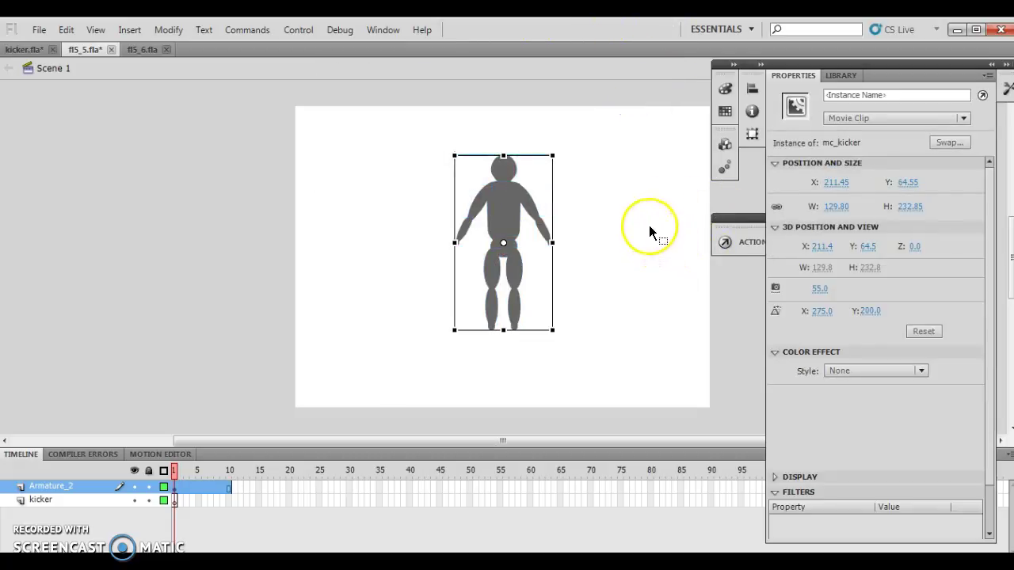
Delete the Armature_2 layer and drag an mc_kicker instance from the Library onto the stage.
right_click(44, 492)
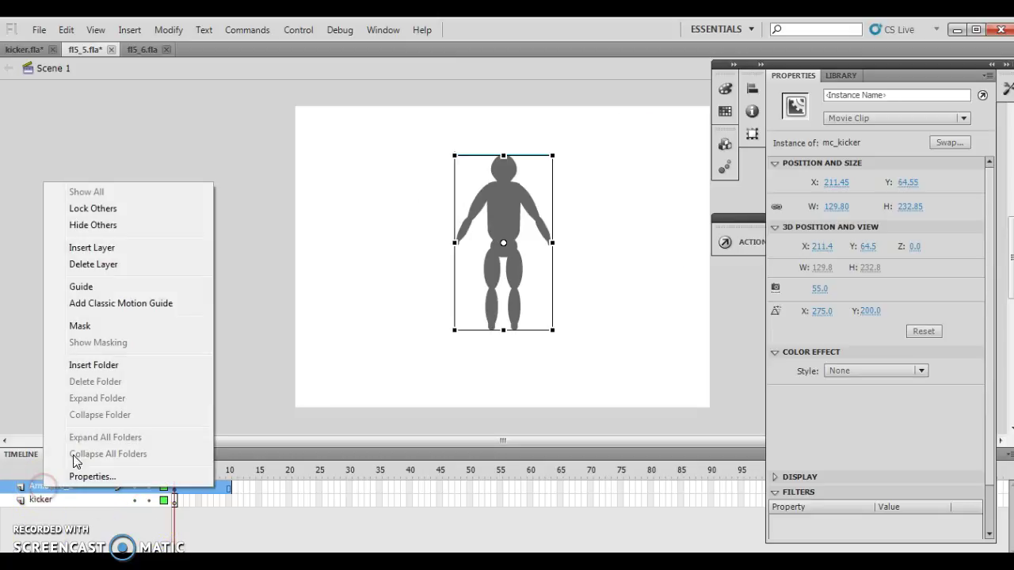
click(90, 265)
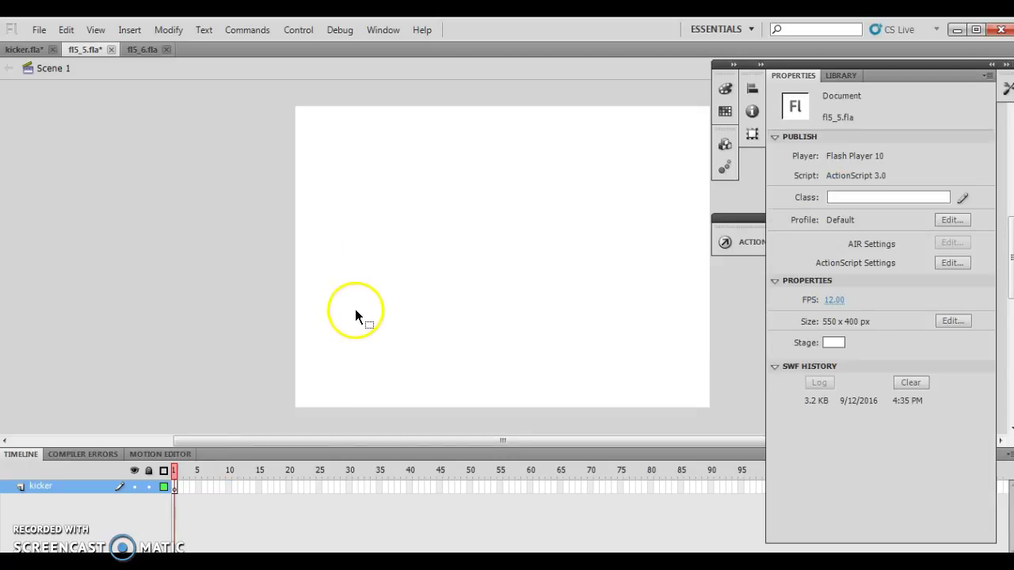
click(176, 489)
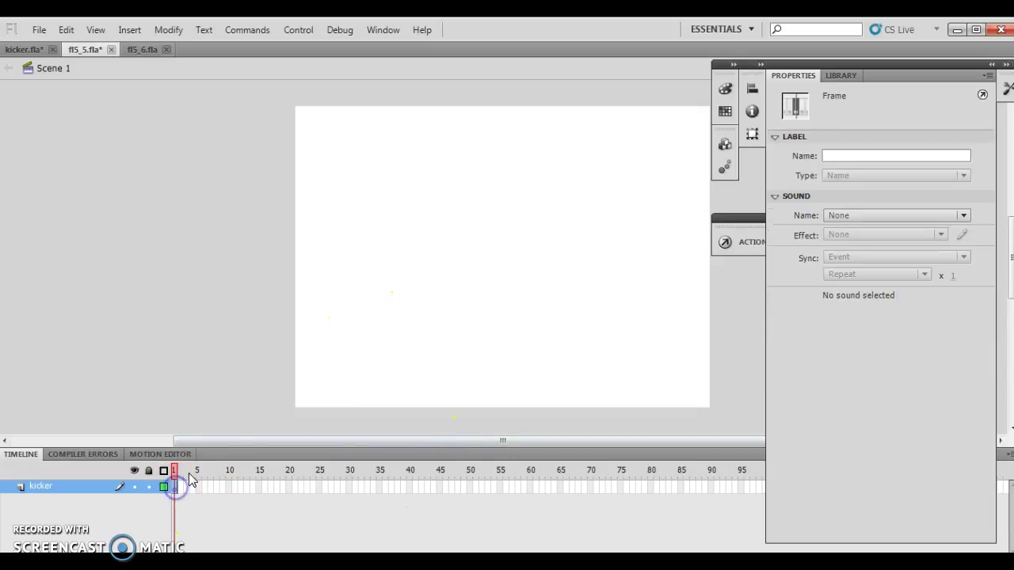
click(842, 75)
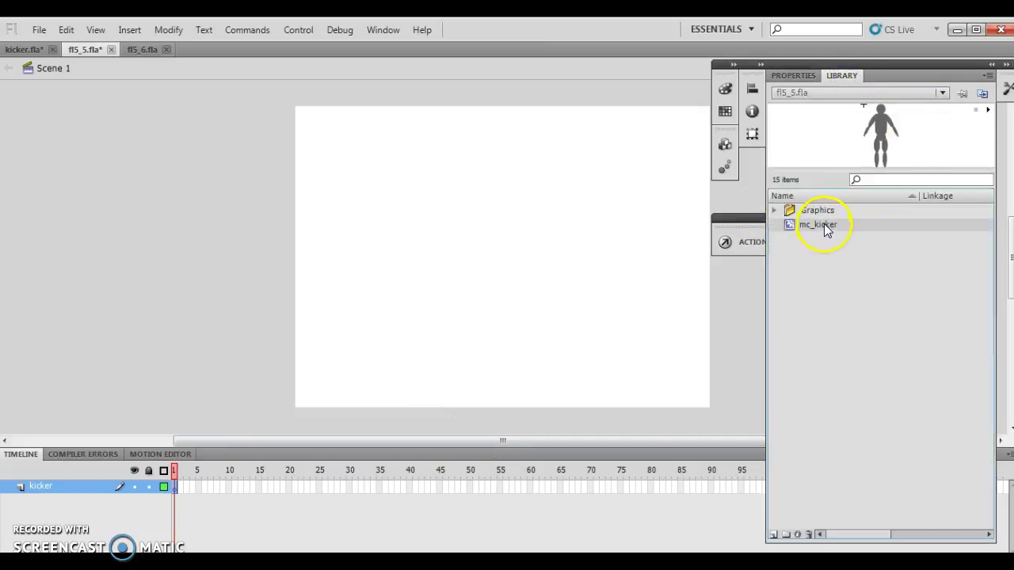
drag(826, 229, 493, 266)
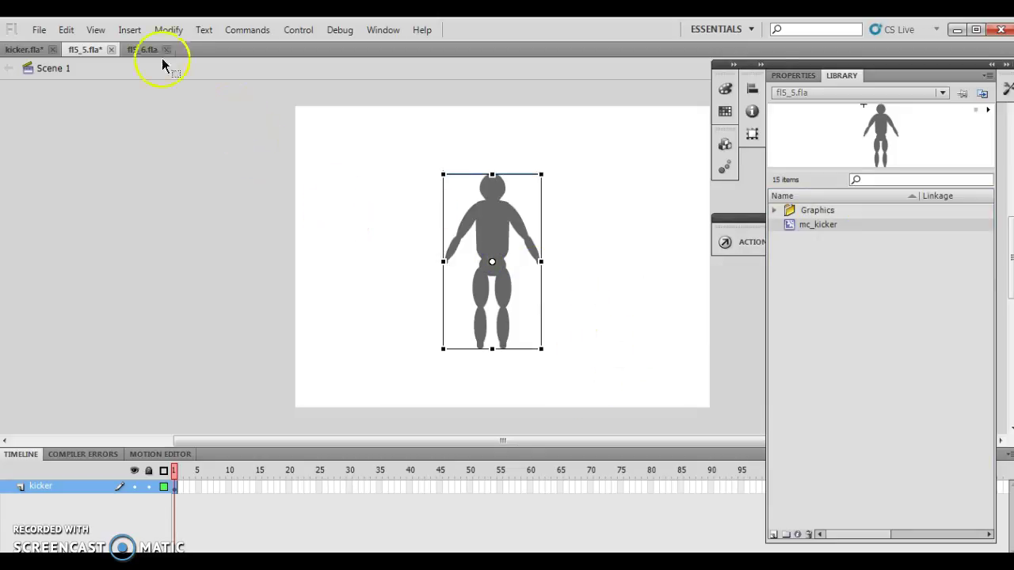
Add a motion tween to the kicker layer and stretch it to end at frame 20.
click(128, 30)
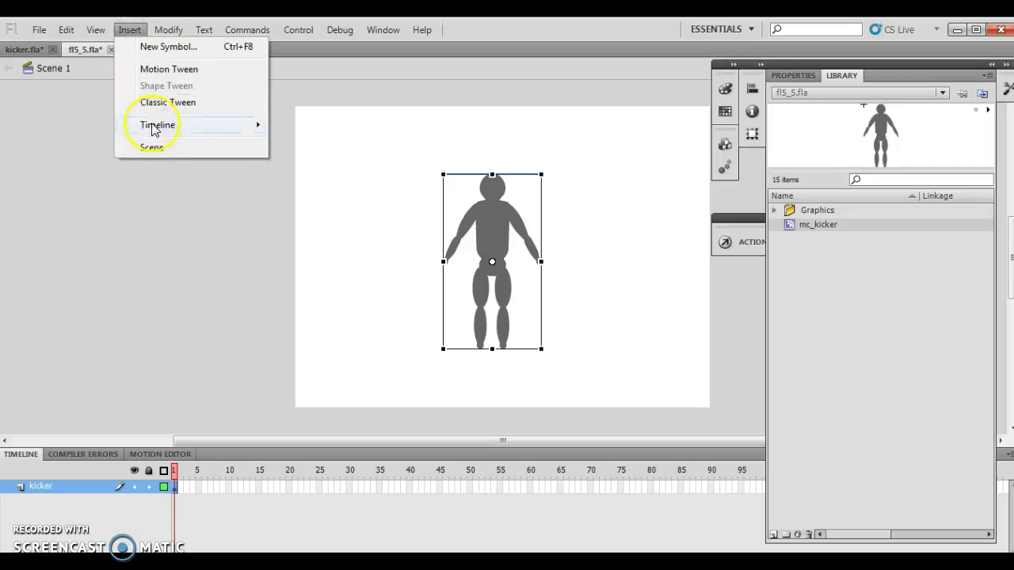
click(163, 70)
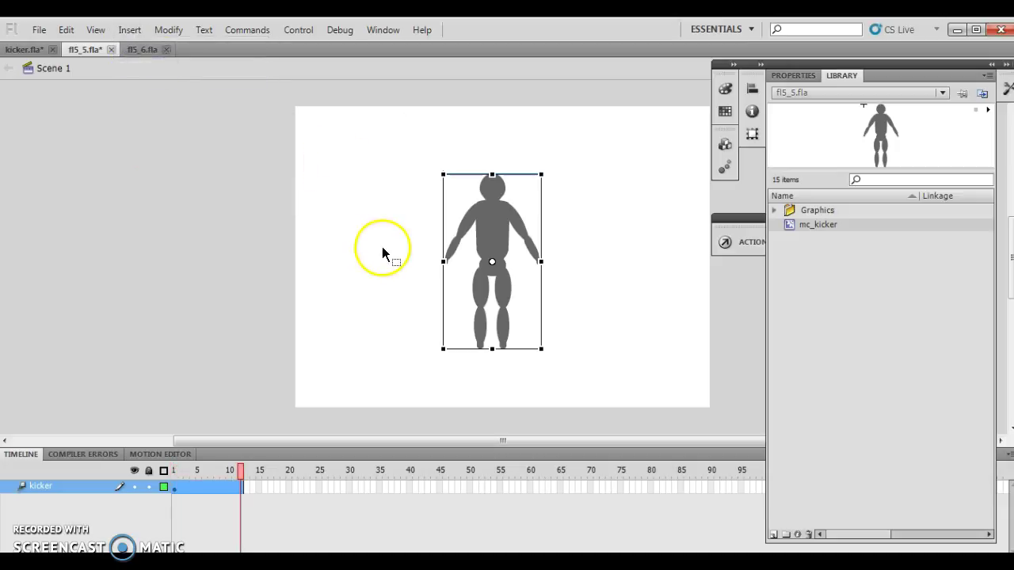
click(289, 486)
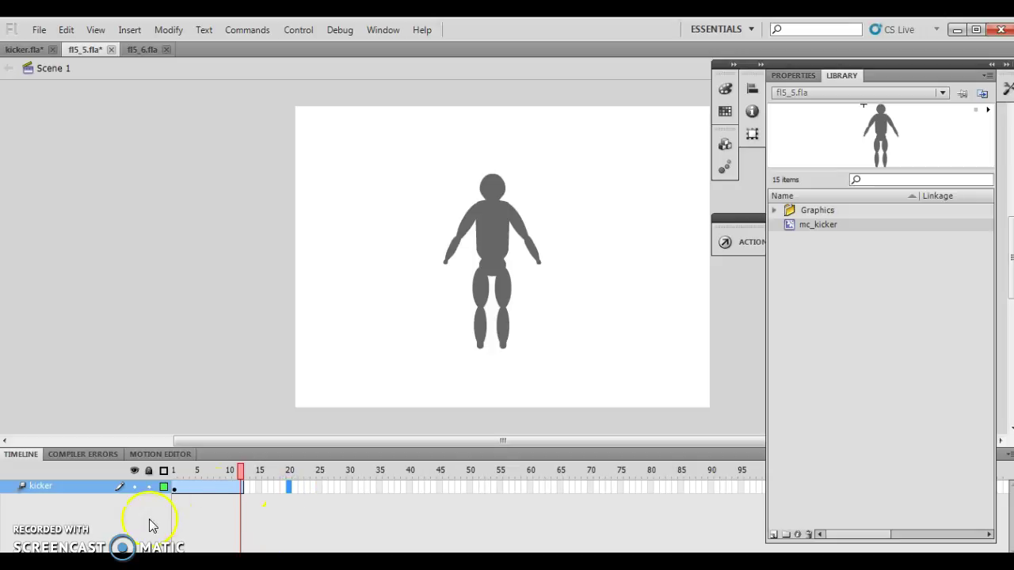
click(240, 489)
drag(243, 486, 290, 491)
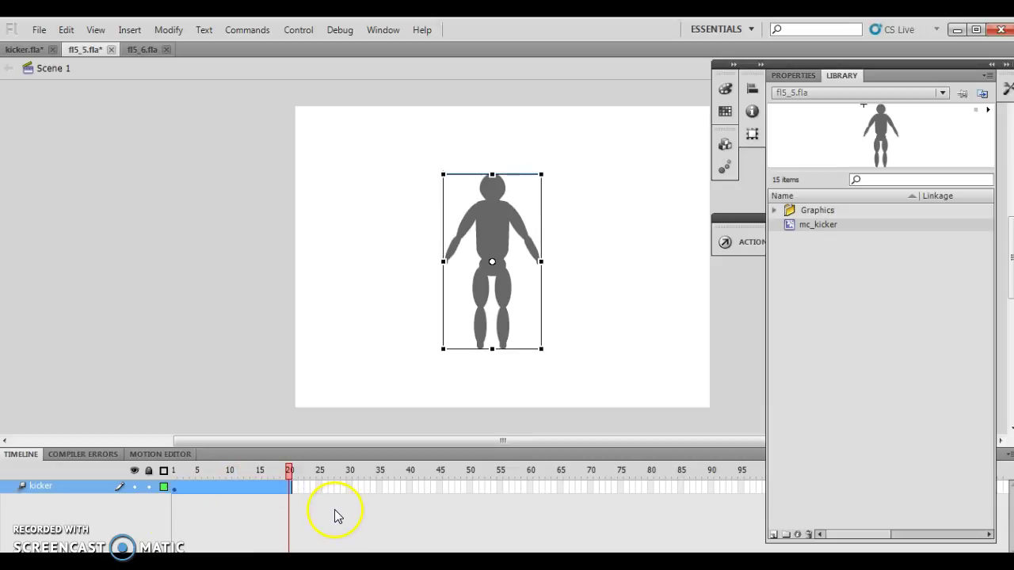
Nudge the figure up two steps at frame 10 and back down two steps at frame 20.
click(230, 485)
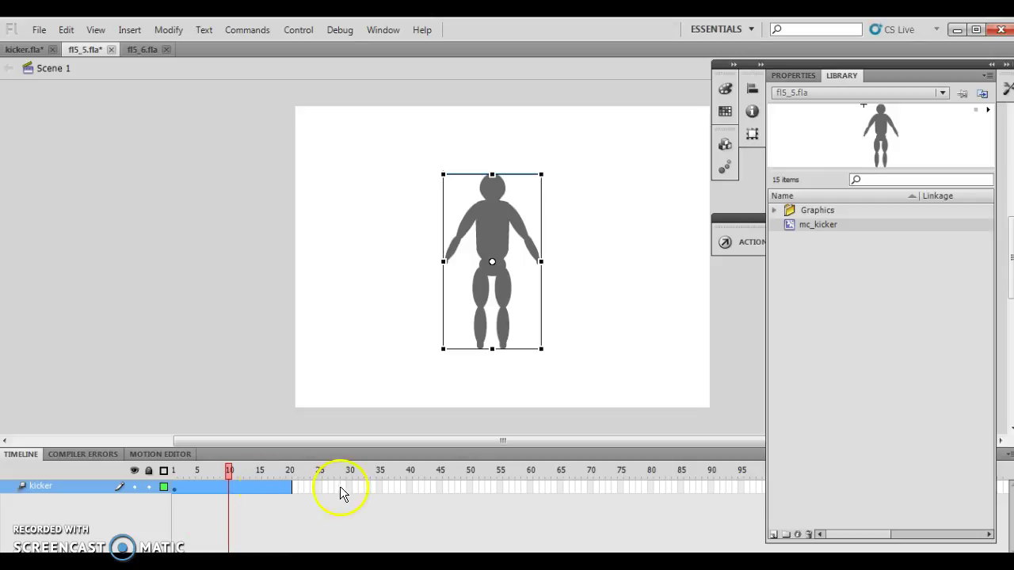
key(Up)
key(Up)
key(Up)
key(Up)
key(Up)
key(Up)
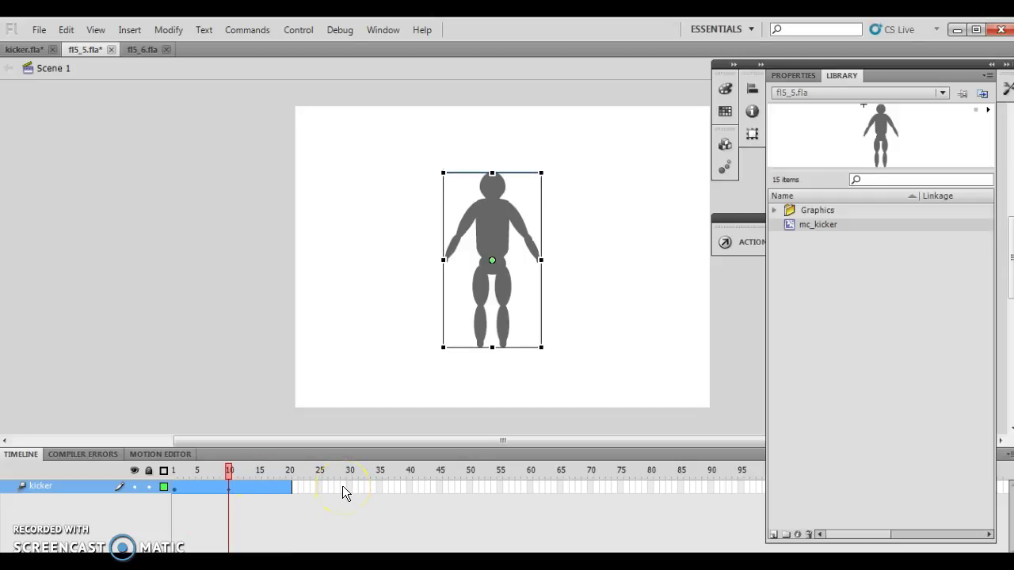
key(Up)
key(Up)
key(Up)
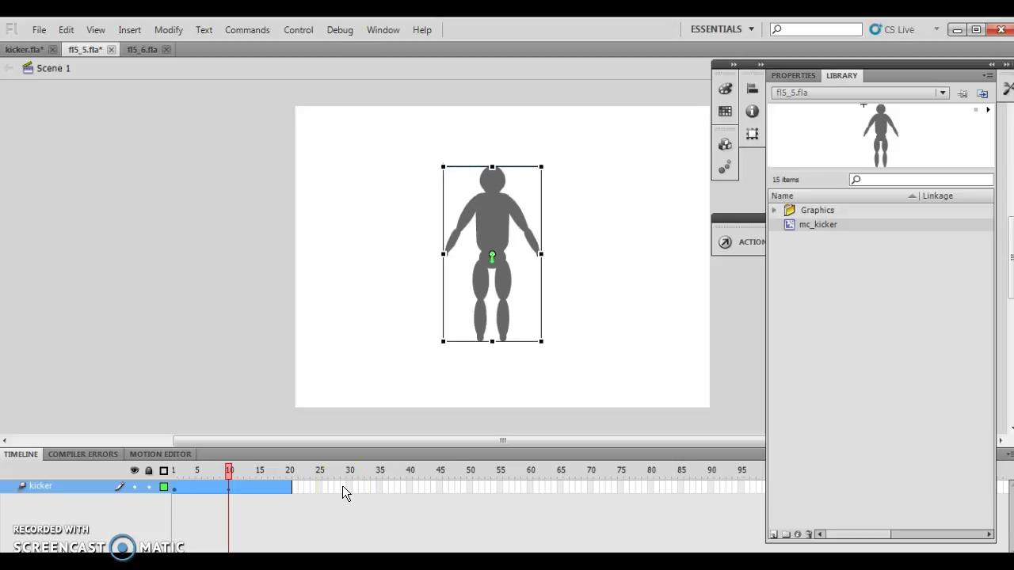
drag(342, 491, 525, 480)
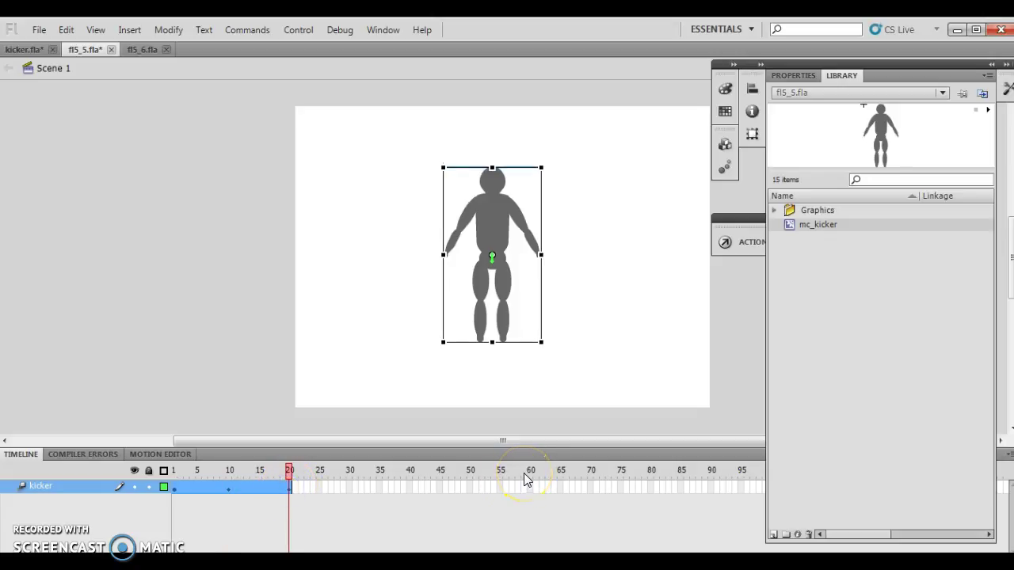
key(Down)
key(Down)
key(Down)
key(Down)
key(Down)
key(Down)
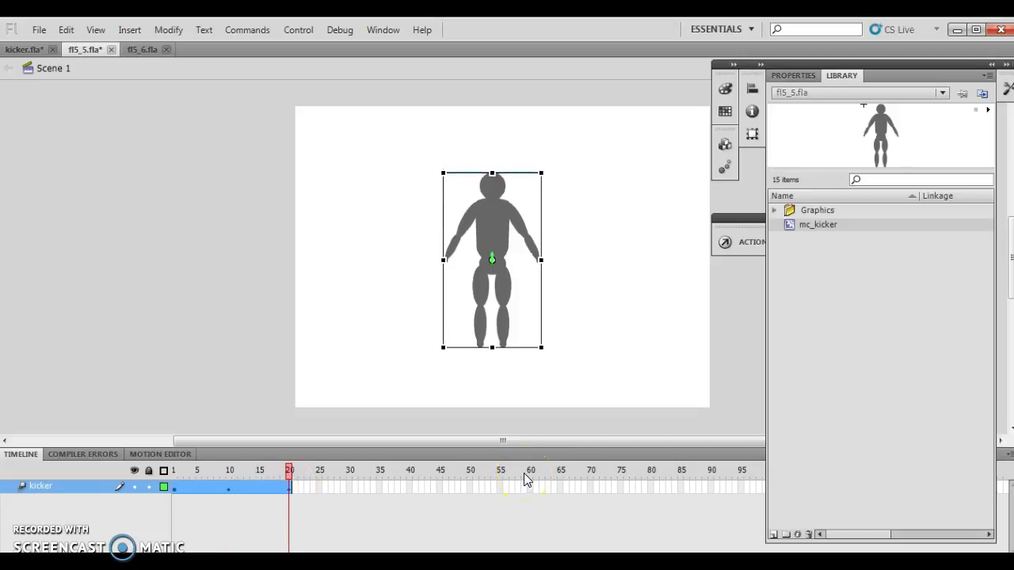
key(Down)
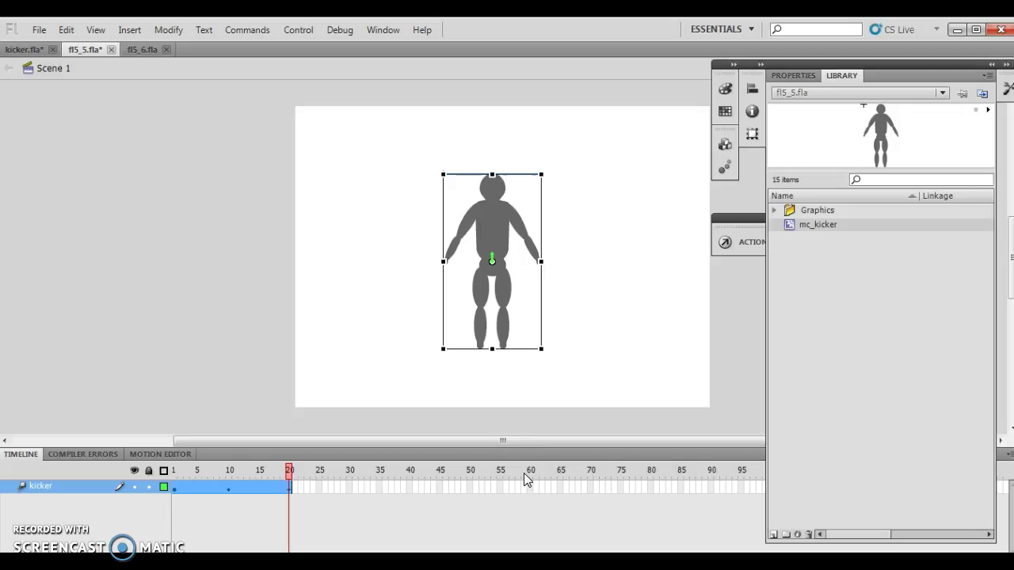
click(301, 30)
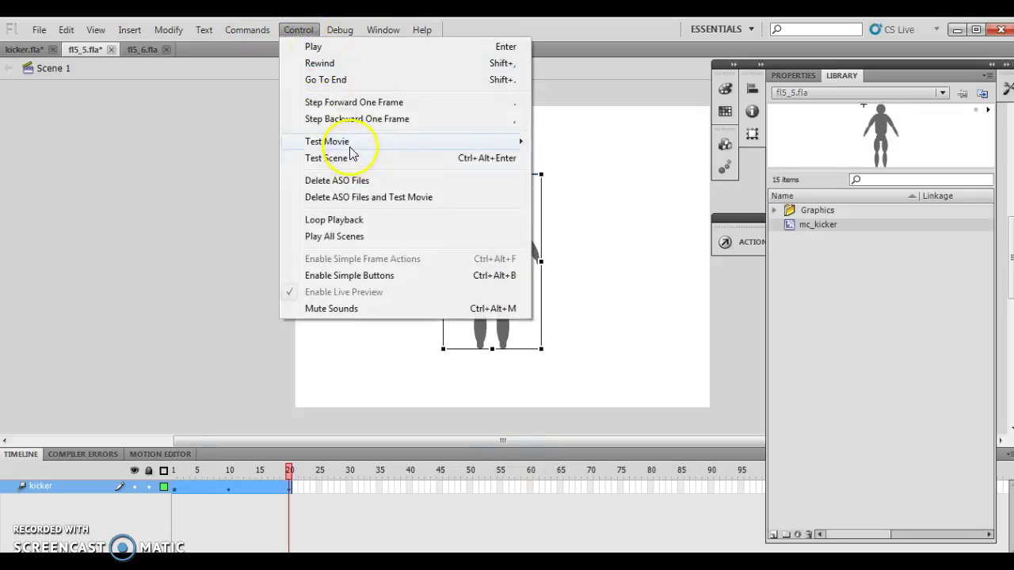
mouse_move(357, 141)
click(591, 142)
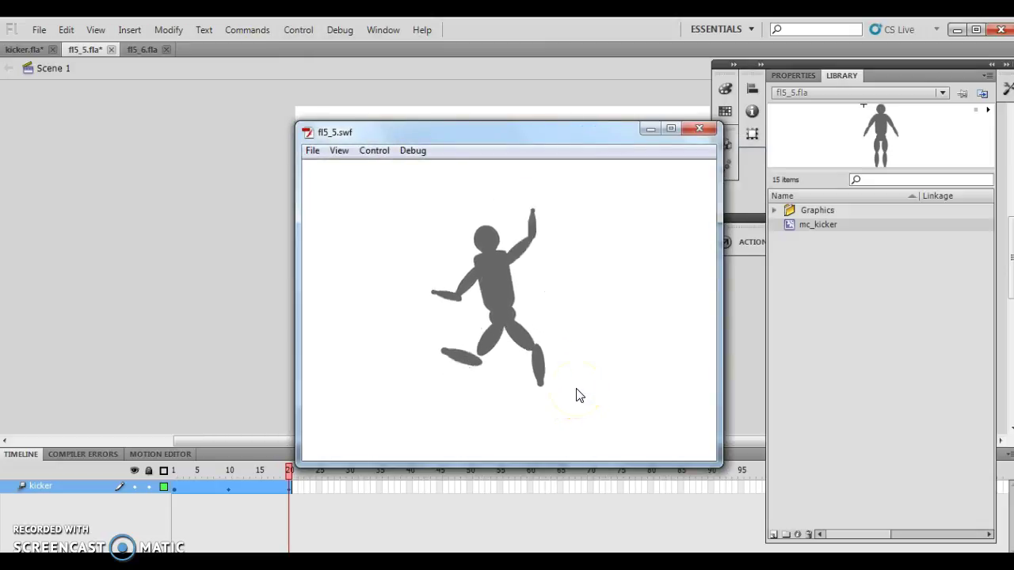
click(697, 129)
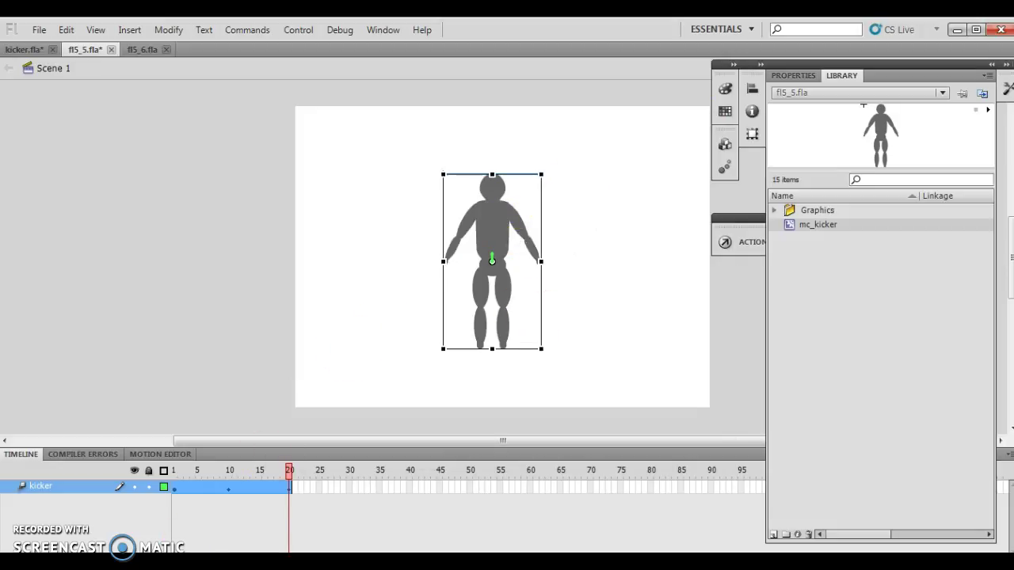
Open mc_kicker from the Library and show Armature_3's properties at its frame-10 kicking pose.
click(791, 227)
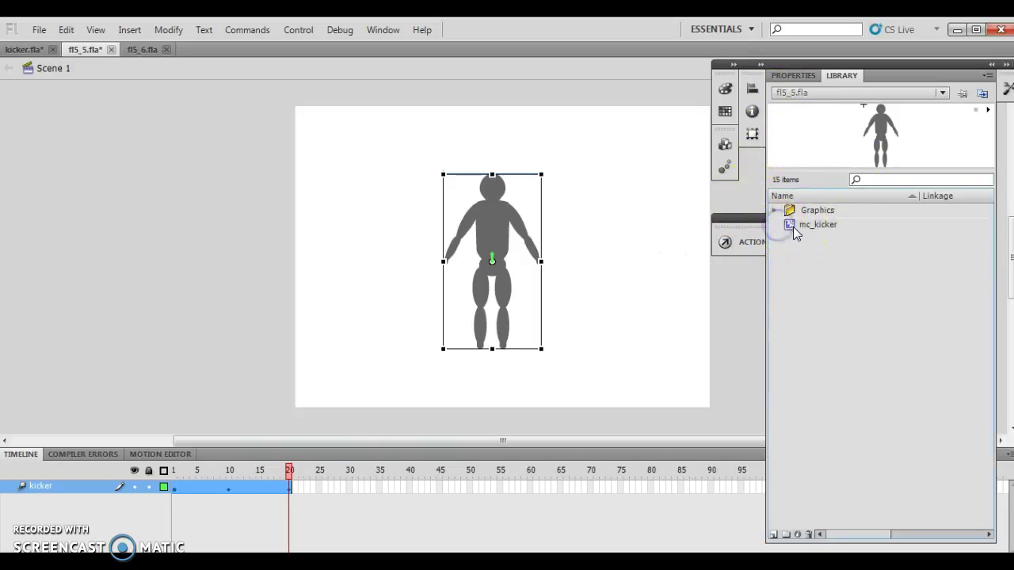
click(792, 226)
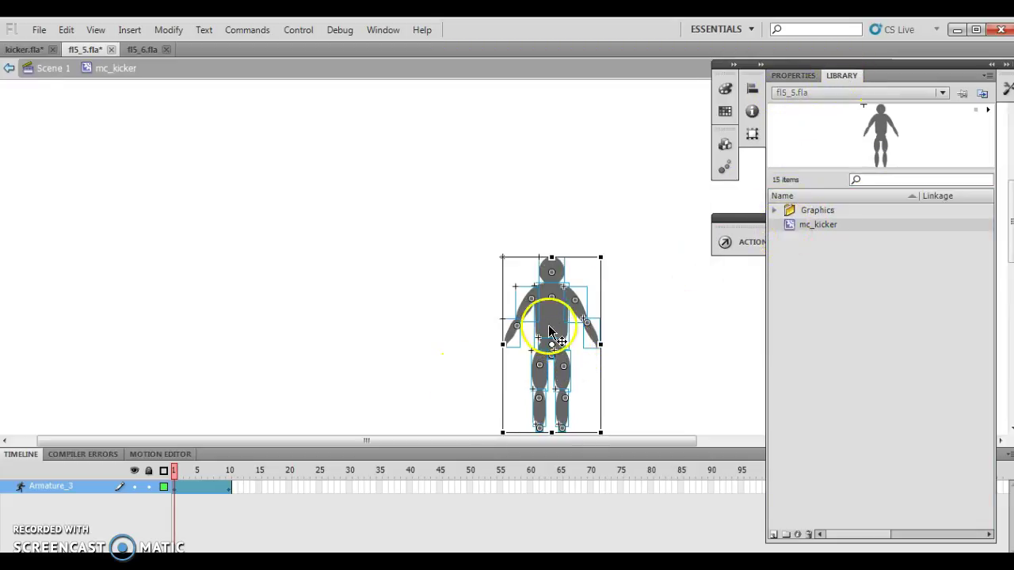
click(798, 75)
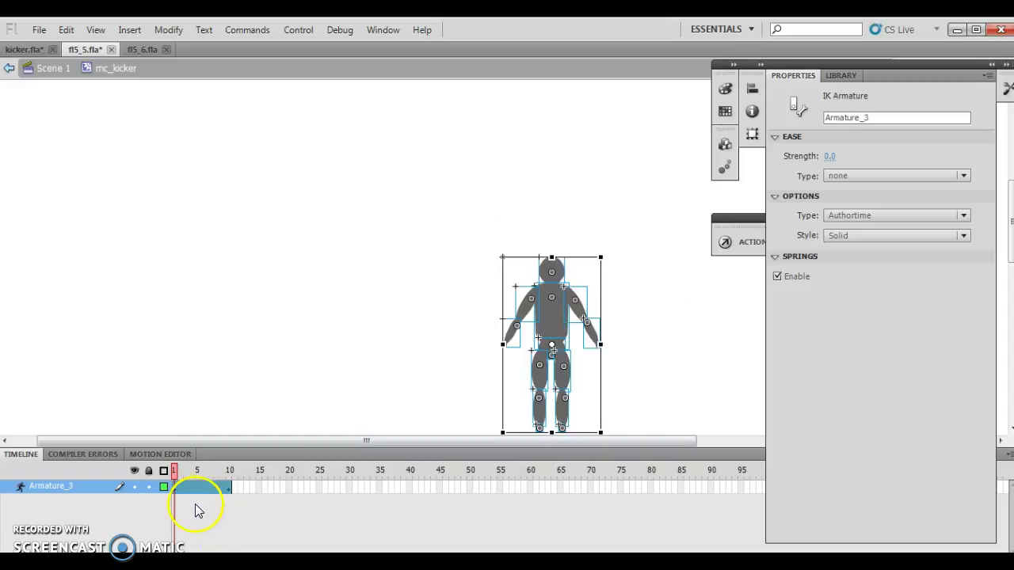
click(178, 488)
click(210, 492)
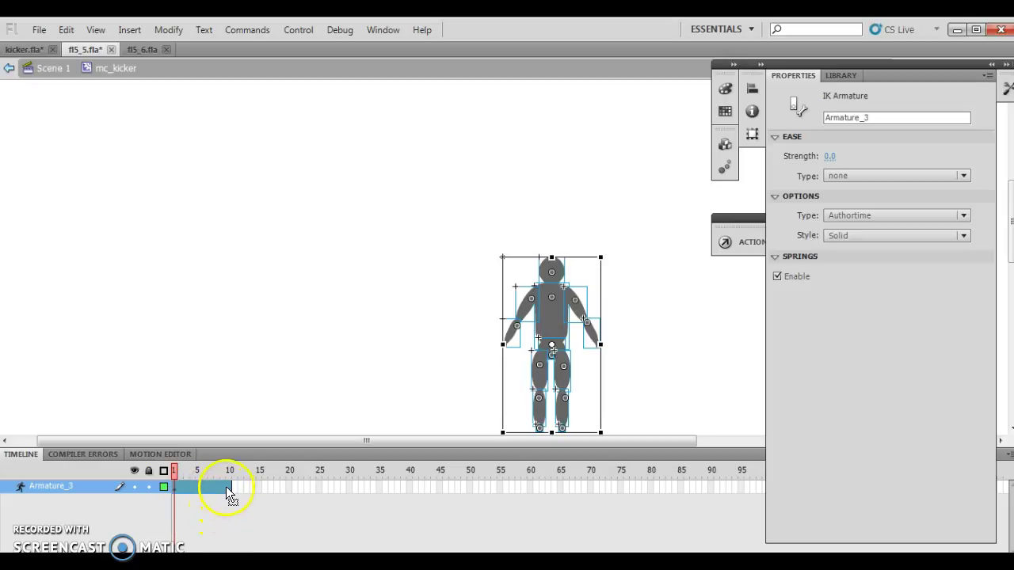
click(229, 486)
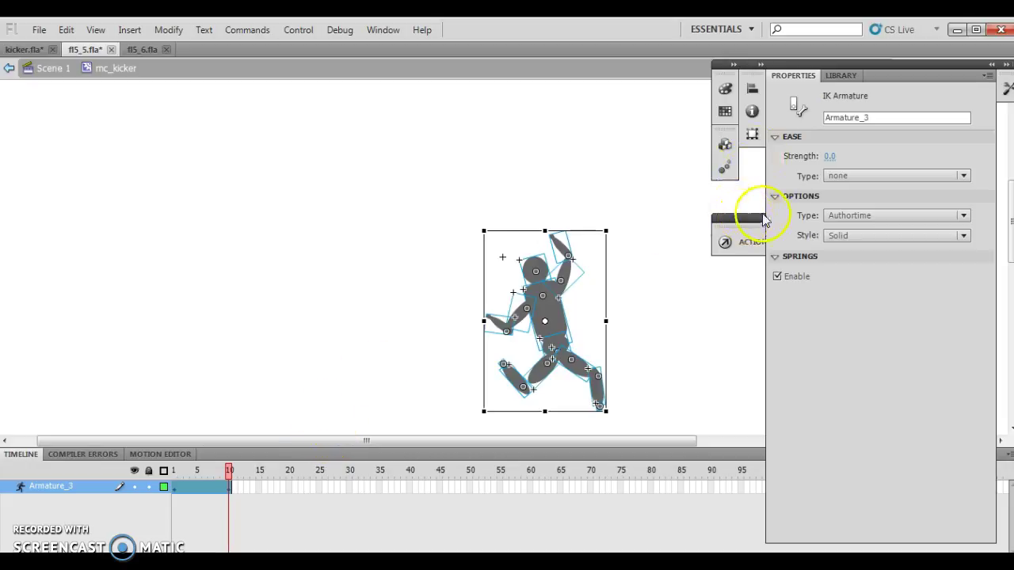
Give Armature_3's frame-10 pose an Ease Strength of -100 with Simple (Fastest) easing.
click(841, 75)
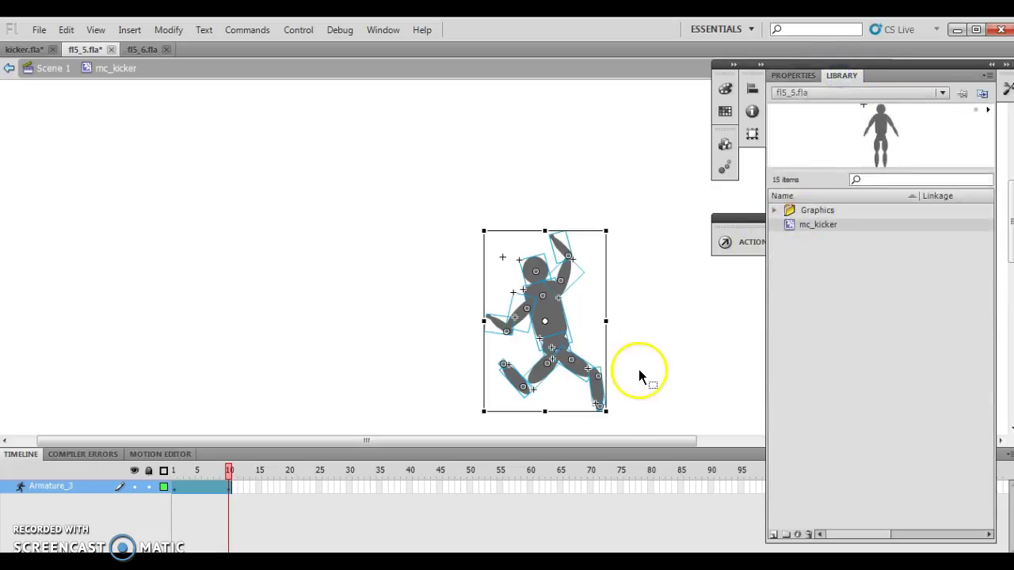
click(656, 356)
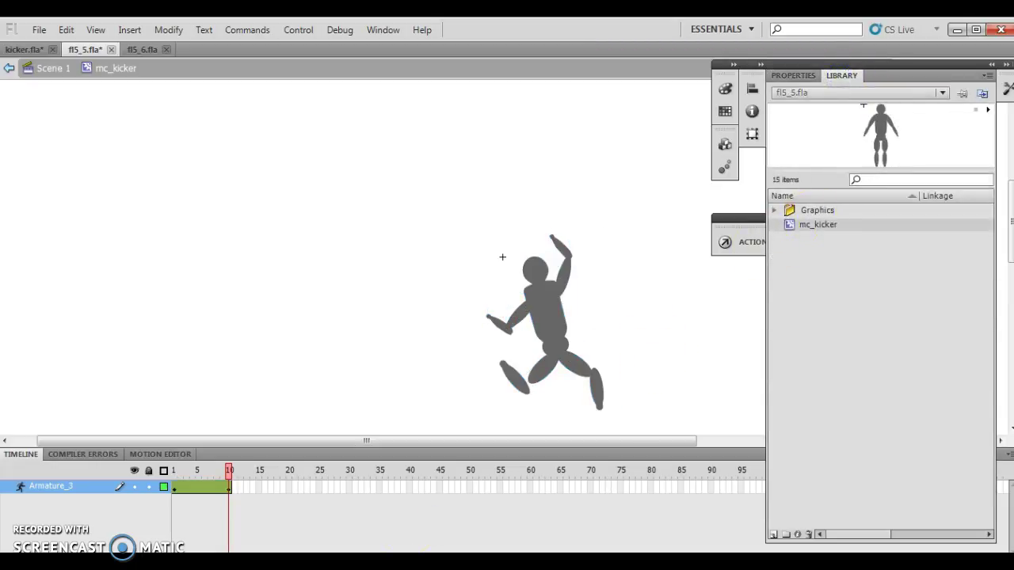
click(229, 486)
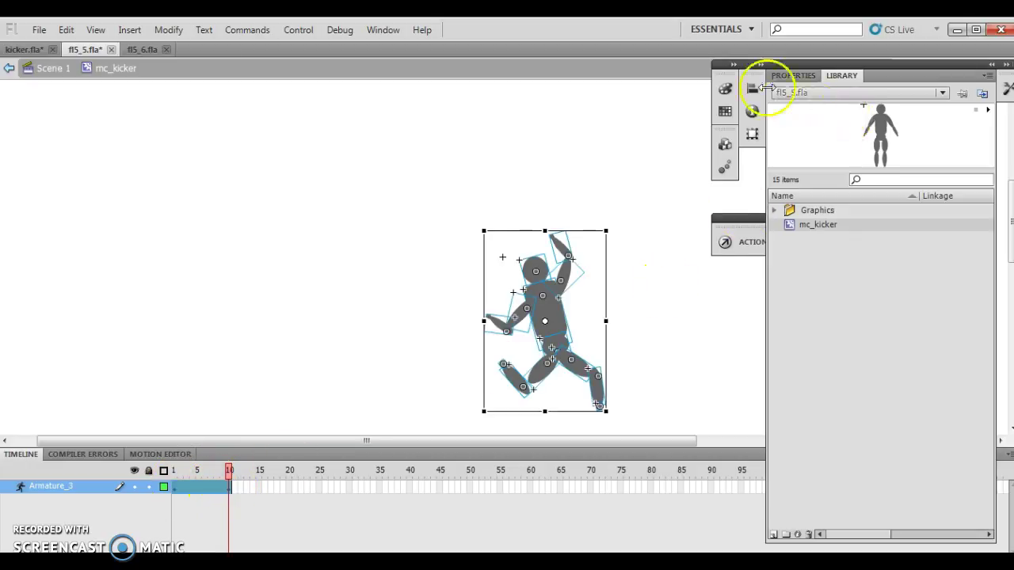
click(790, 77)
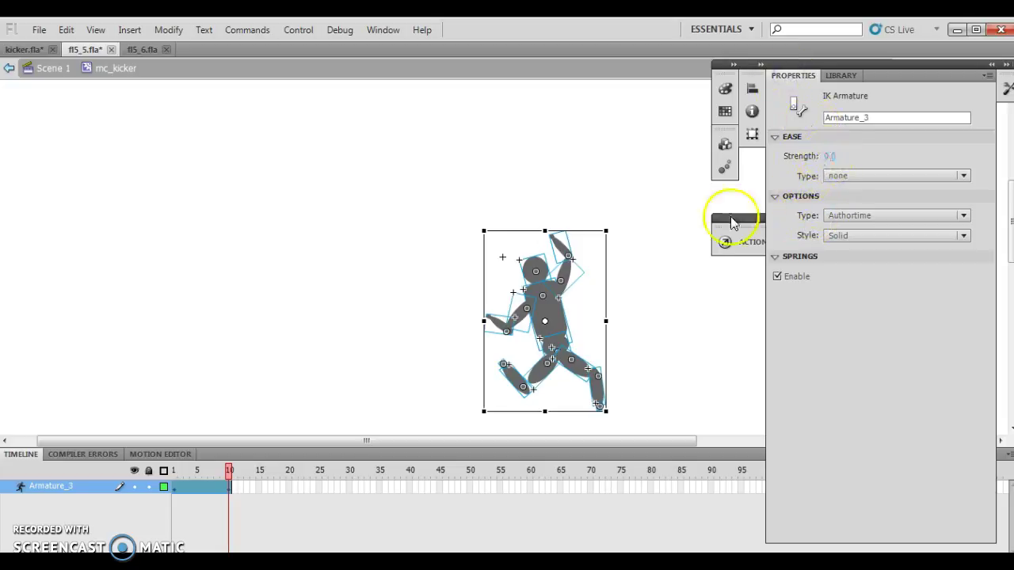
click(831, 156)
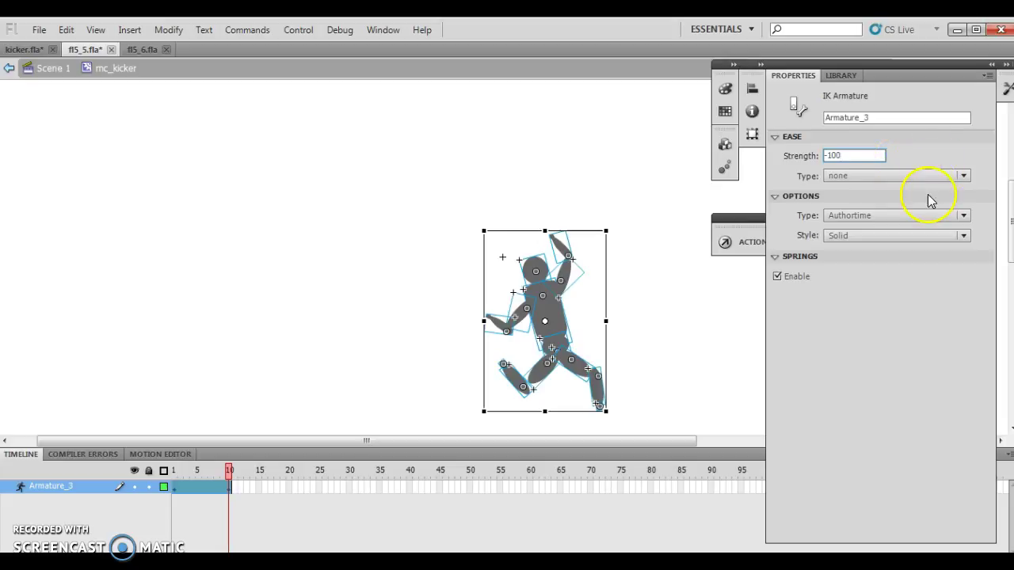
click(965, 177)
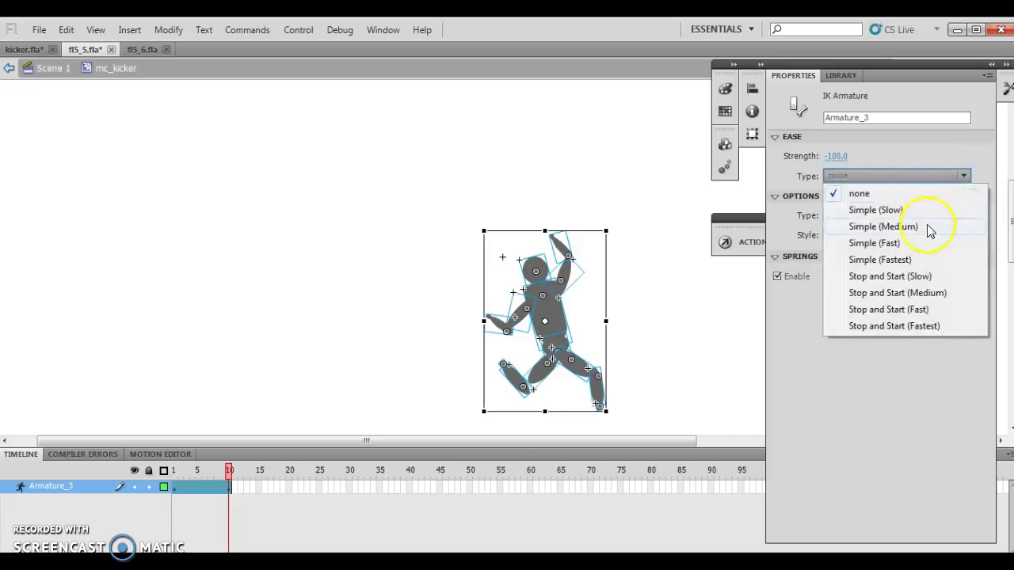
click(915, 260)
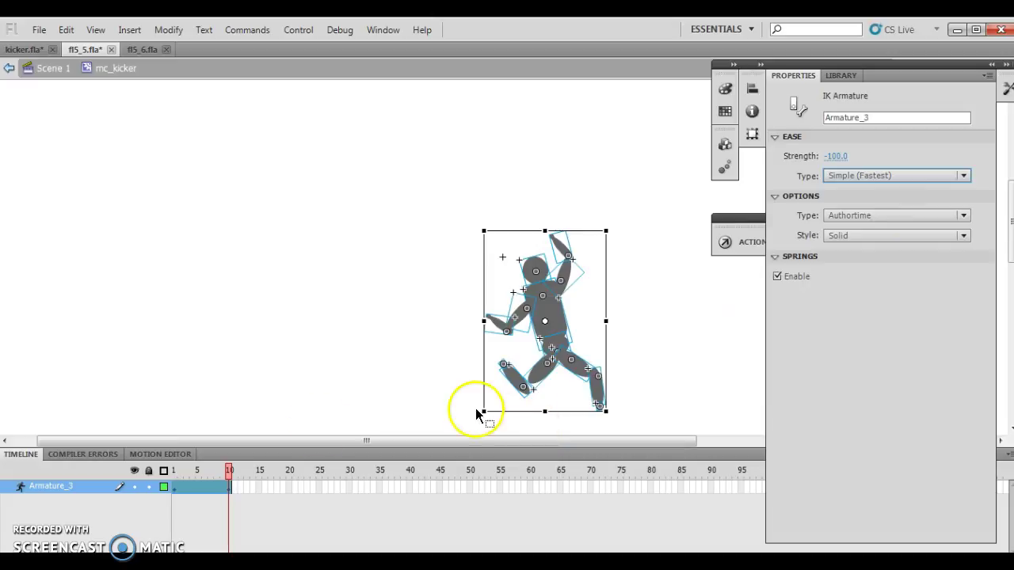
click(173, 486)
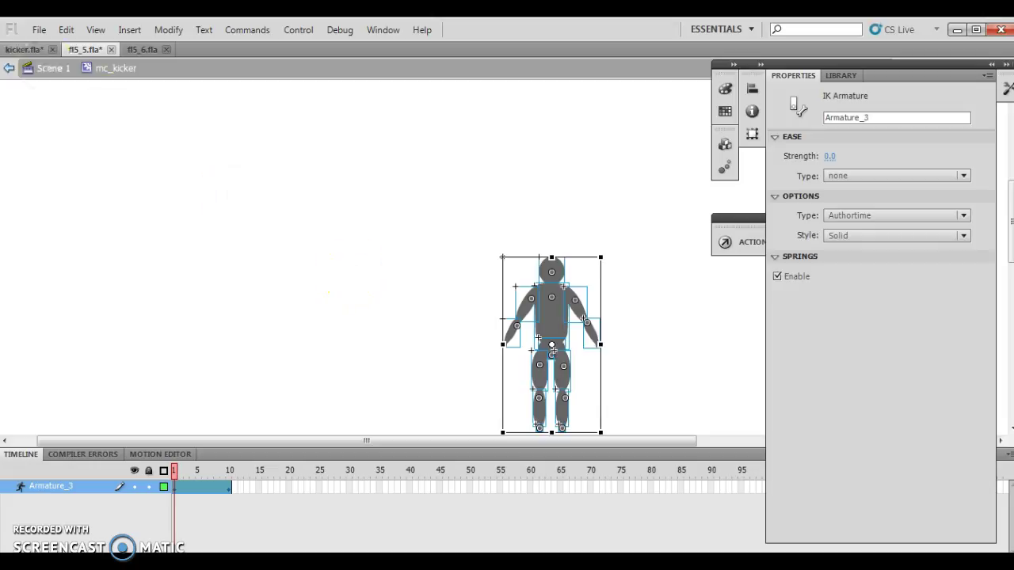
Test Movie from Scene 1 to watch the eased kick, then bring up fl5_6.fla.
click(50, 68)
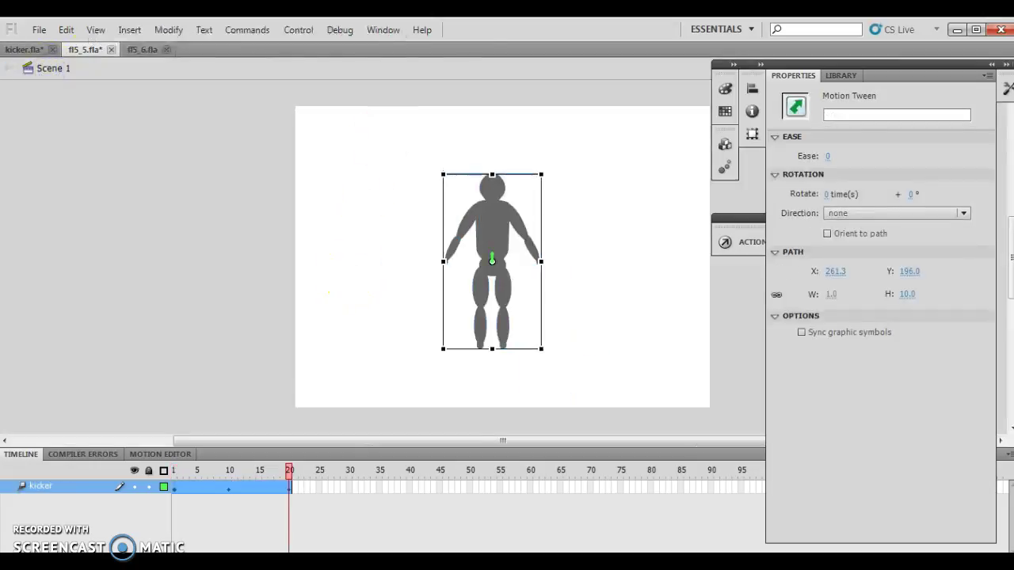
click(300, 30)
mouse_move(340, 141)
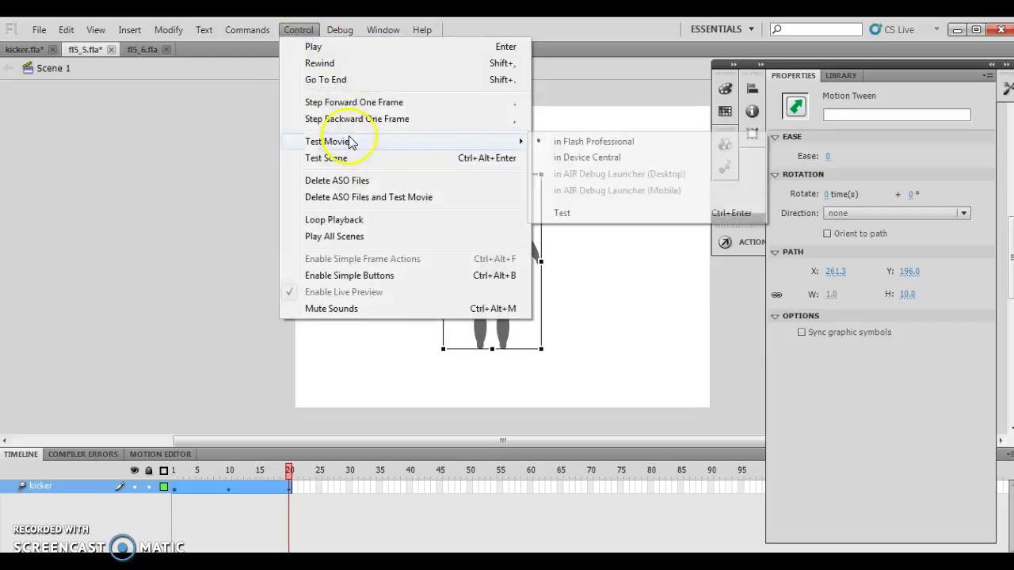
click(582, 142)
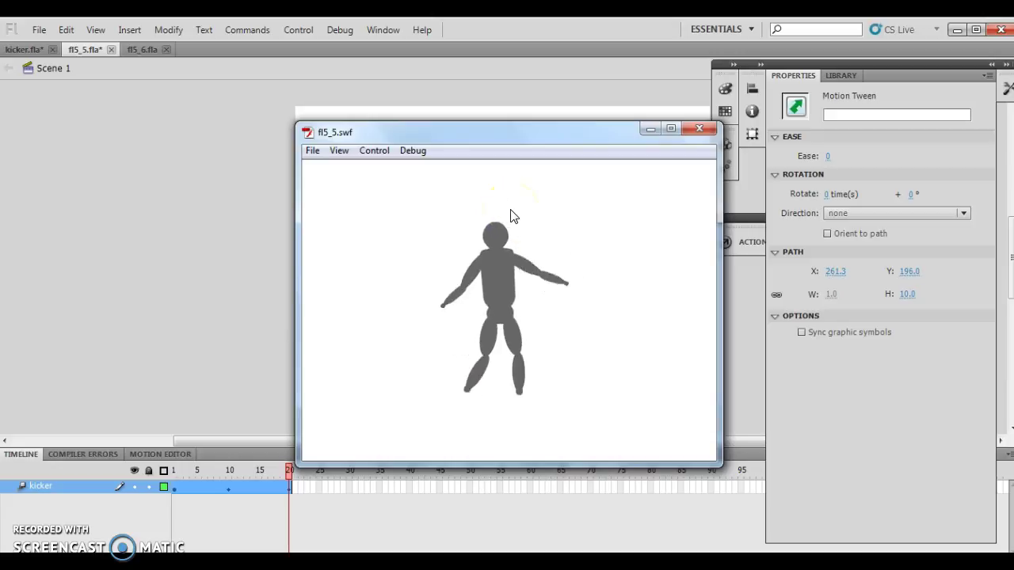
click(703, 130)
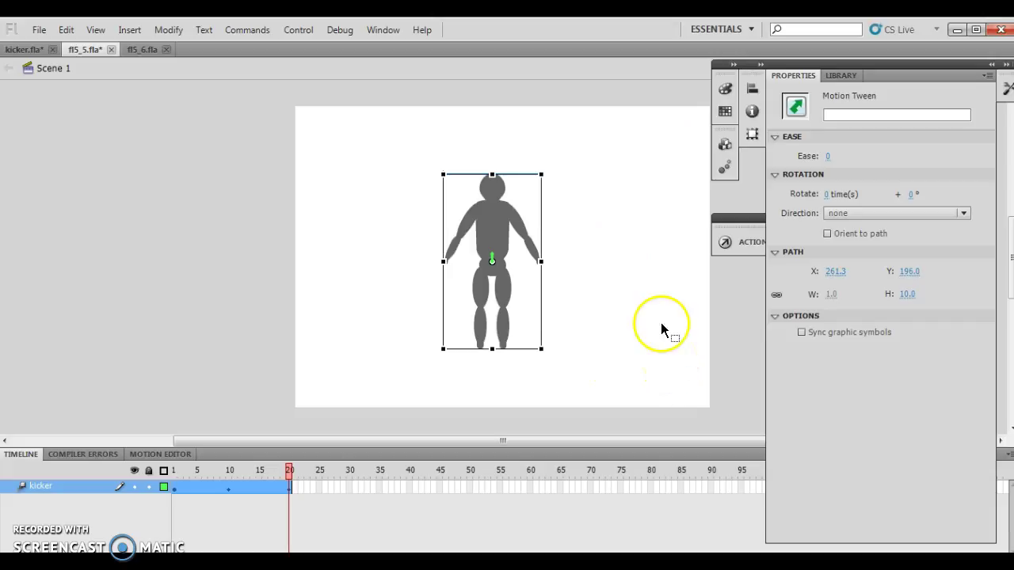
click(140, 52)
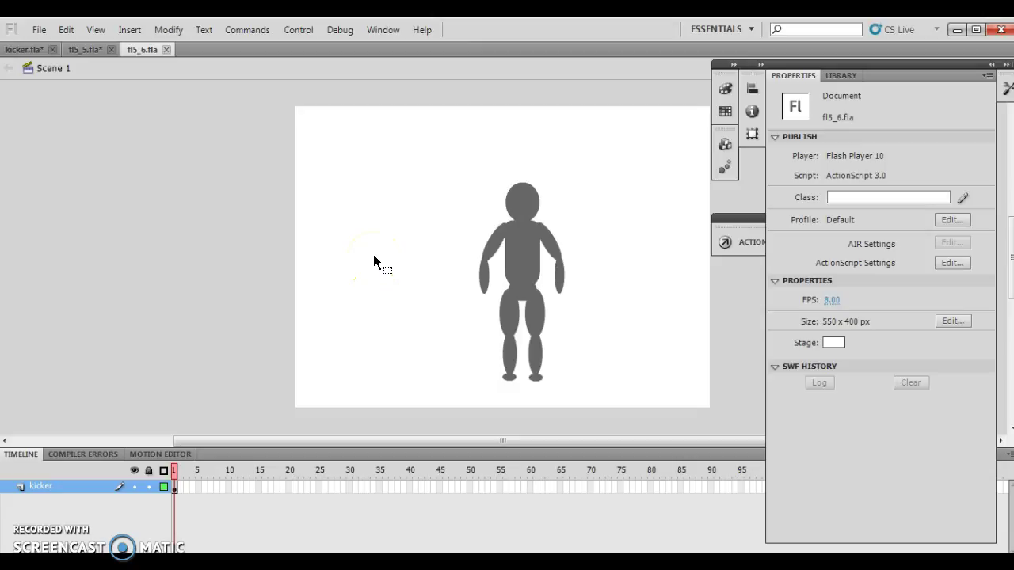
With the Bone tool, draw the first IK bone from the figure's chest down to its hips.
click(1005, 87)
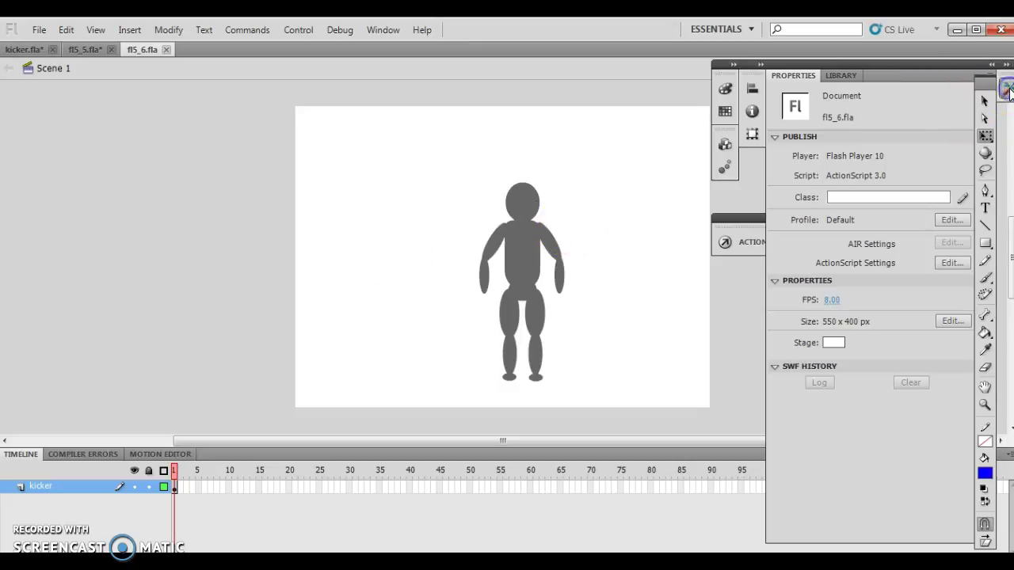
click(985, 315)
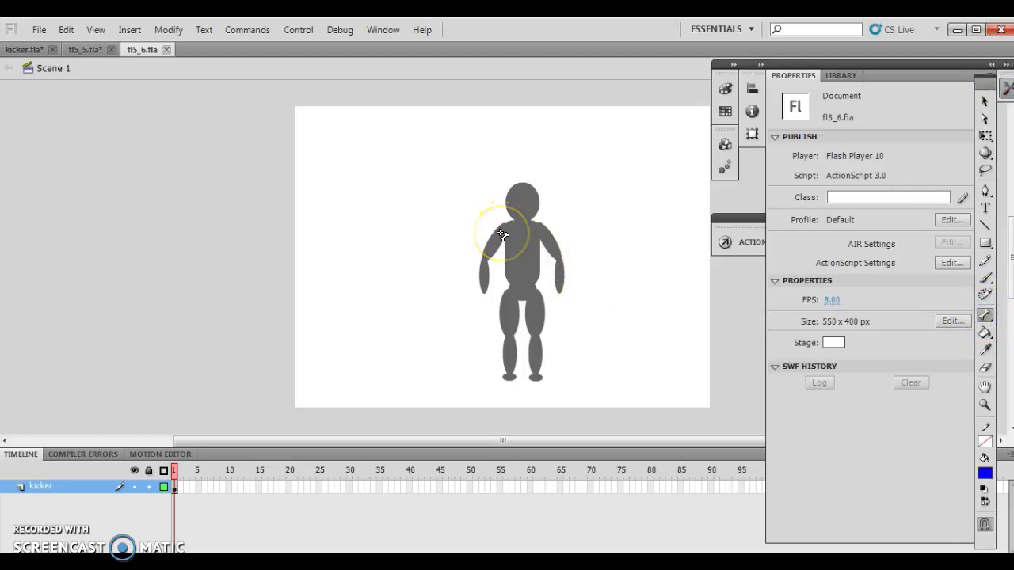
click(545, 227)
click(526, 232)
click(239, 390)
click(523, 233)
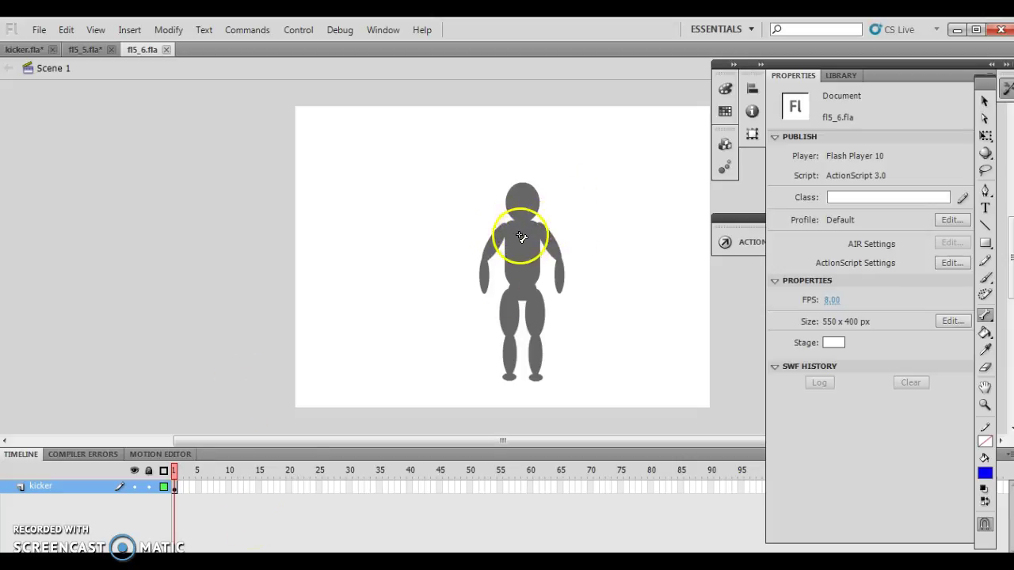
drag(523, 233, 522, 290)
click(537, 227)
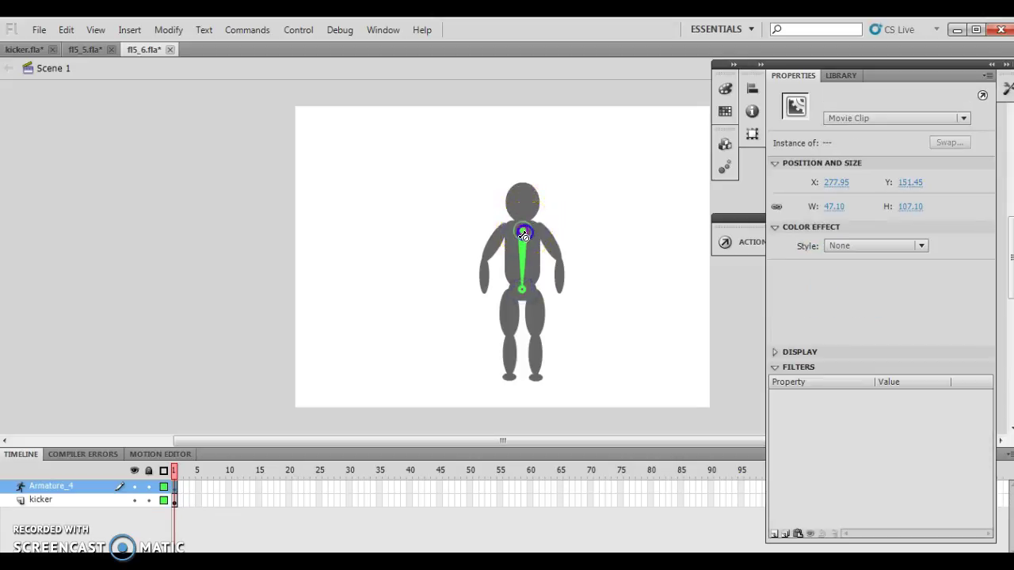
Add bones to the right shoulder, down the right upper arm, and to the left thigh.
mouse_move(543, 230)
mouse_down()
mouse_move(501, 231)
mouse_move(484, 262)
mouse_move(558, 235)
mouse_move(558, 262)
mouse_up()
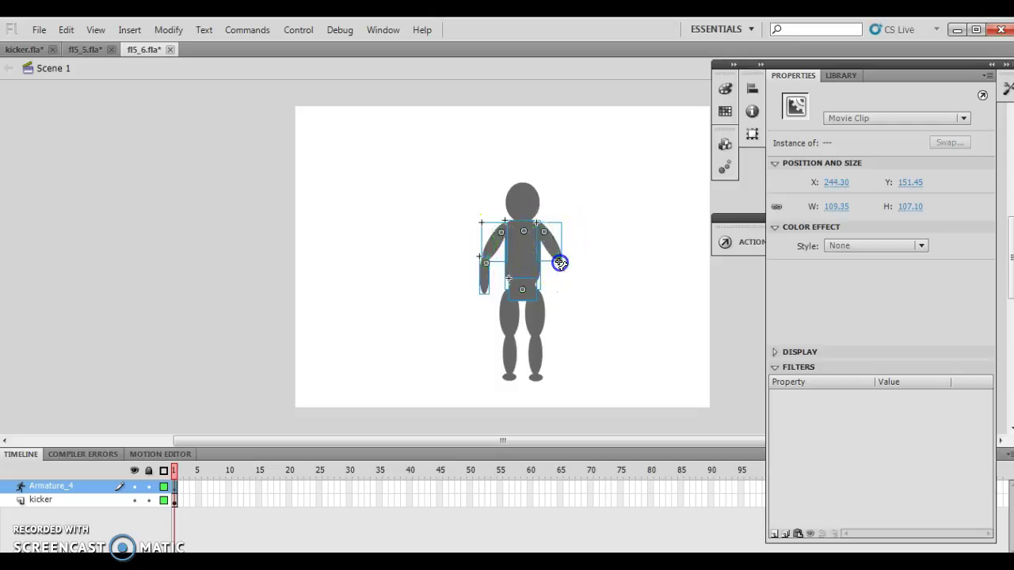
drag(521, 328, 518, 298)
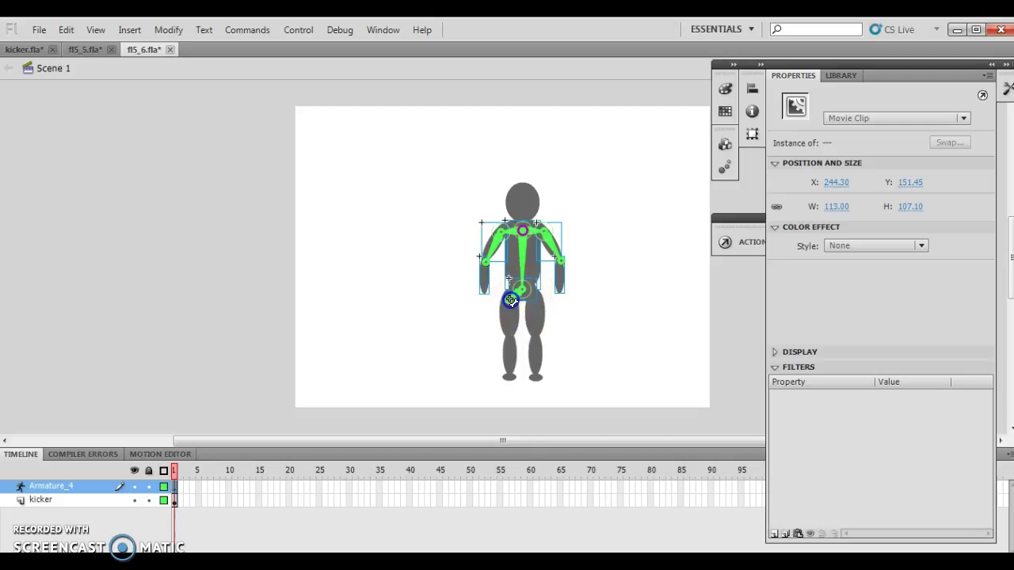
mouse_move(510, 302)
mouse_down()
mouse_move(527, 293)
mouse_move(538, 303)
mouse_move(507, 350)
mouse_move(512, 310)
mouse_move(514, 343)
mouse_move(536, 301)
mouse_move(540, 330)
mouse_move(538, 378)
mouse_move(512, 378)
mouse_up()
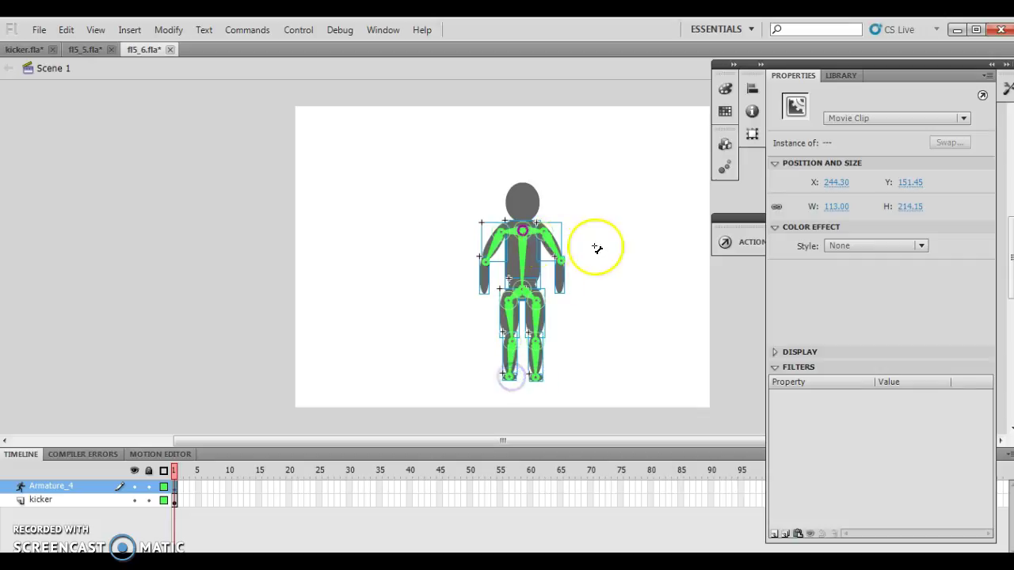
Set the Armature_4 skeleton's type to Runtime in its Properties options.
click(175, 485)
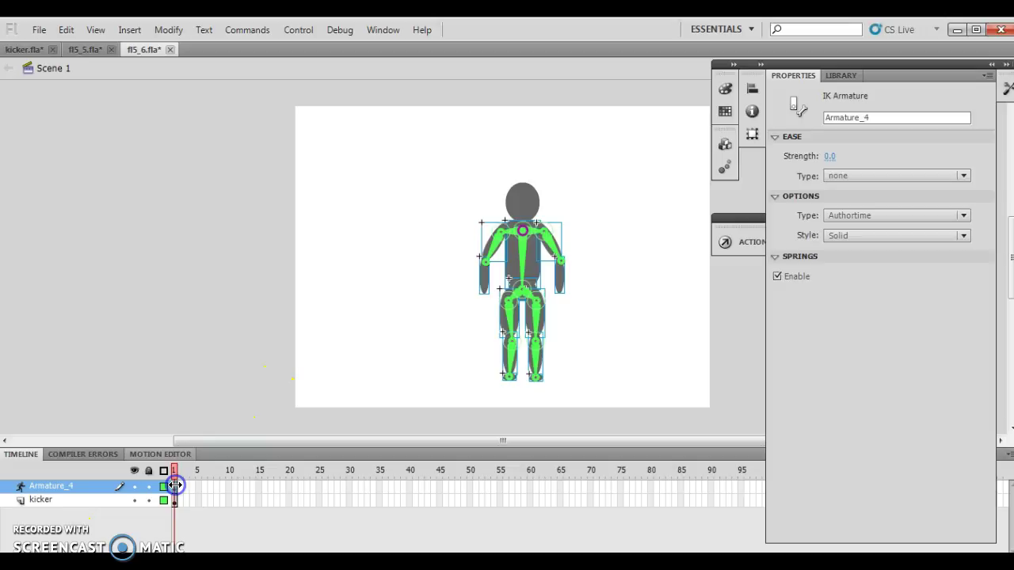
click(430, 391)
click(583, 373)
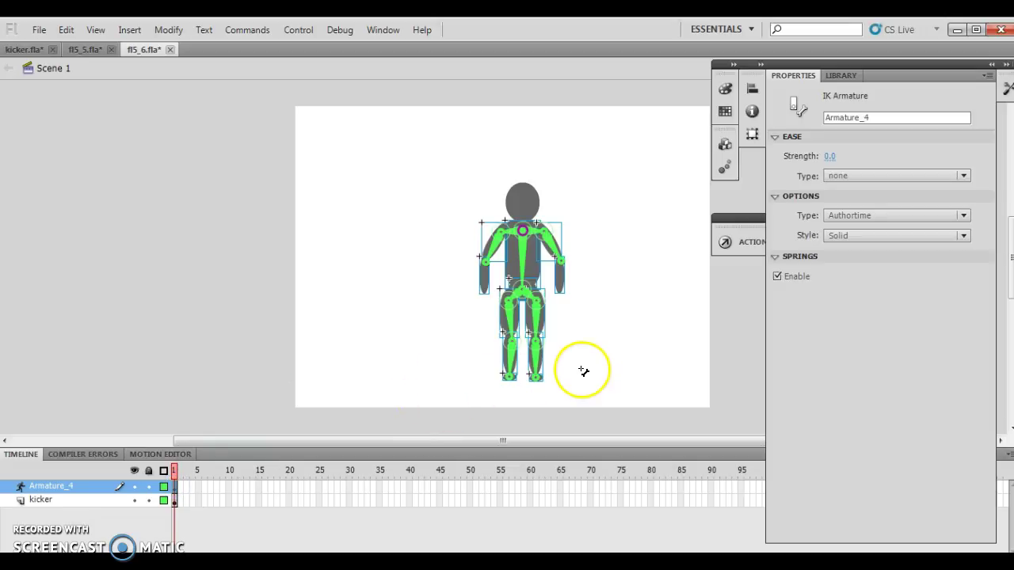
click(872, 214)
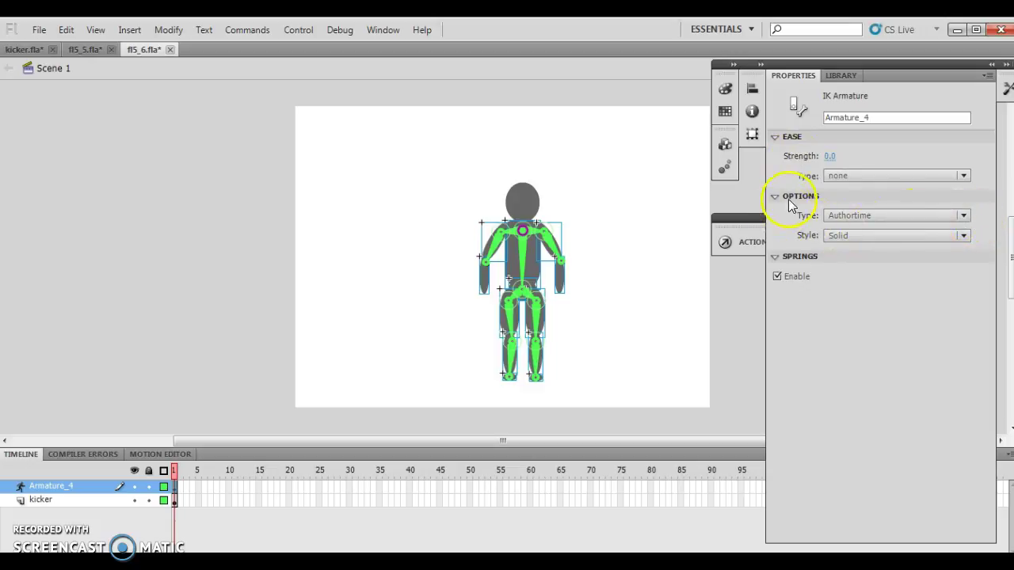
click(959, 218)
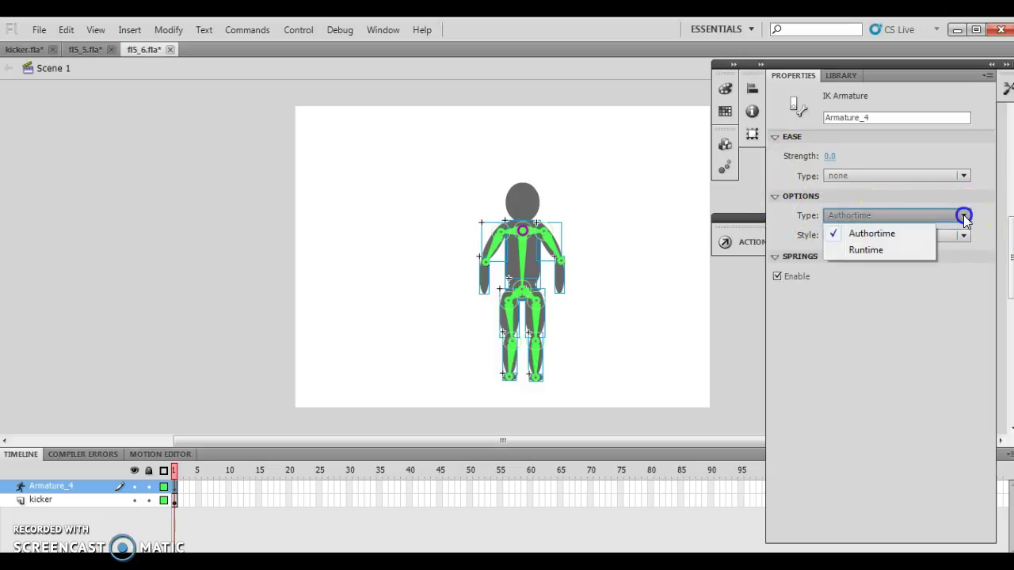
click(876, 252)
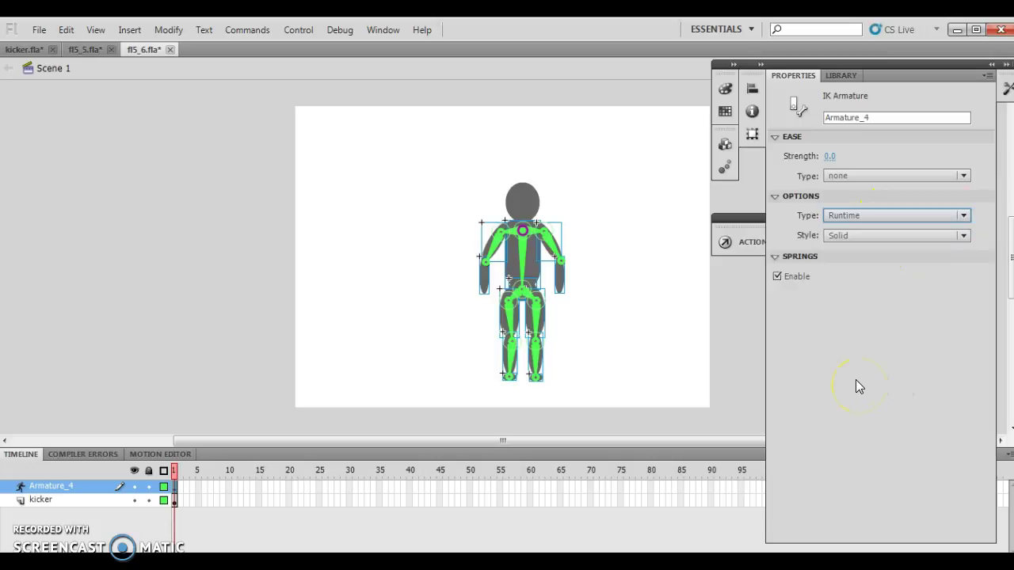
Publish a Default (HTML) preview of fl5_6.
click(39, 30)
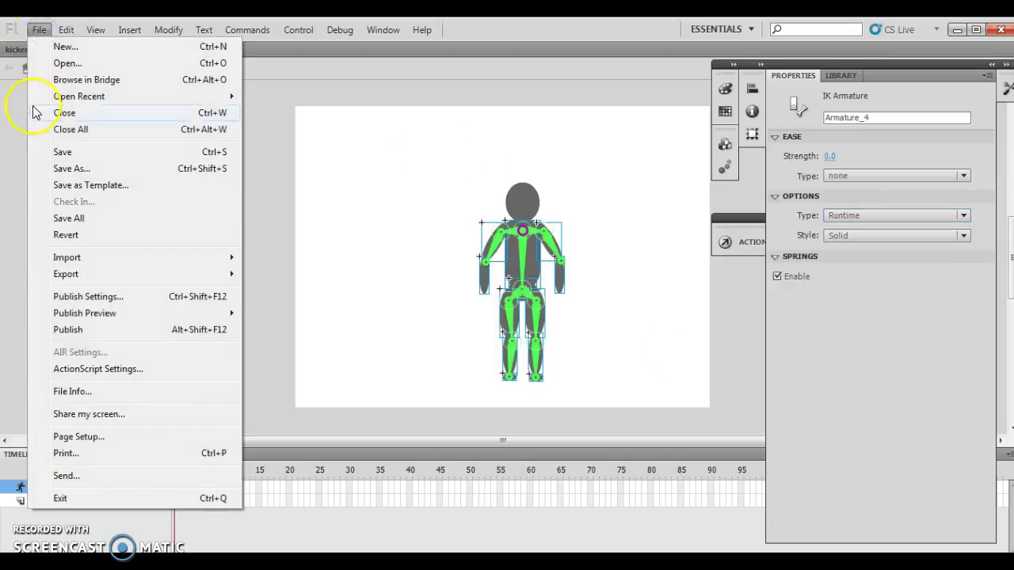
mouse_move(85, 315)
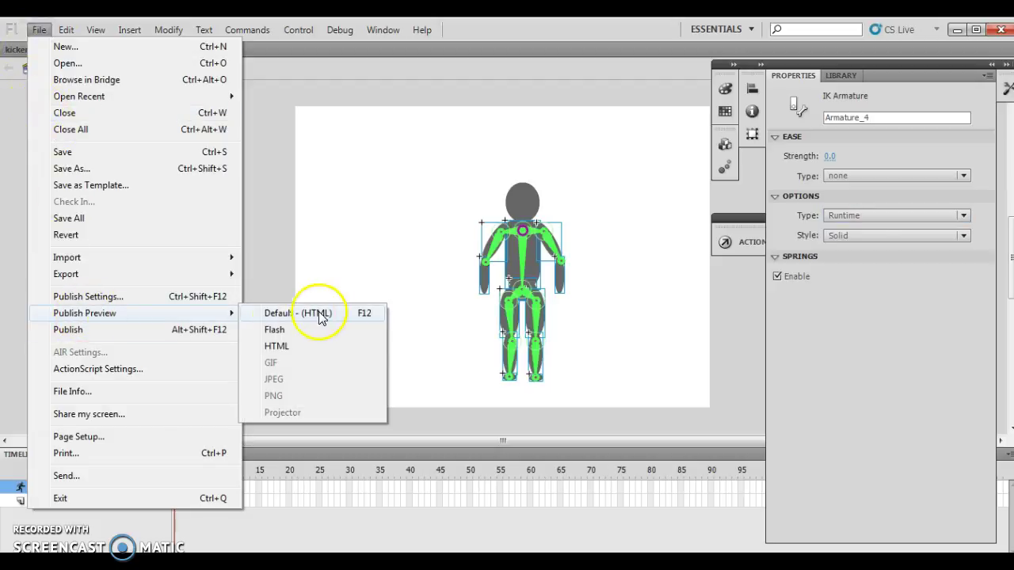
click(305, 349)
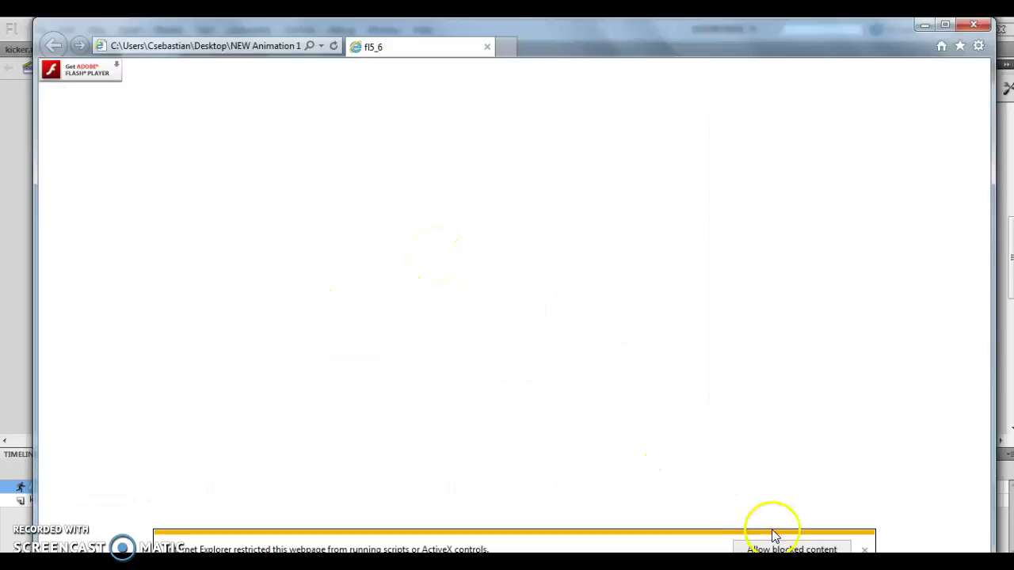
Allow the blocked Flash content, then raise the figure's right leg into a kick and swing its arms up.
click(792, 549)
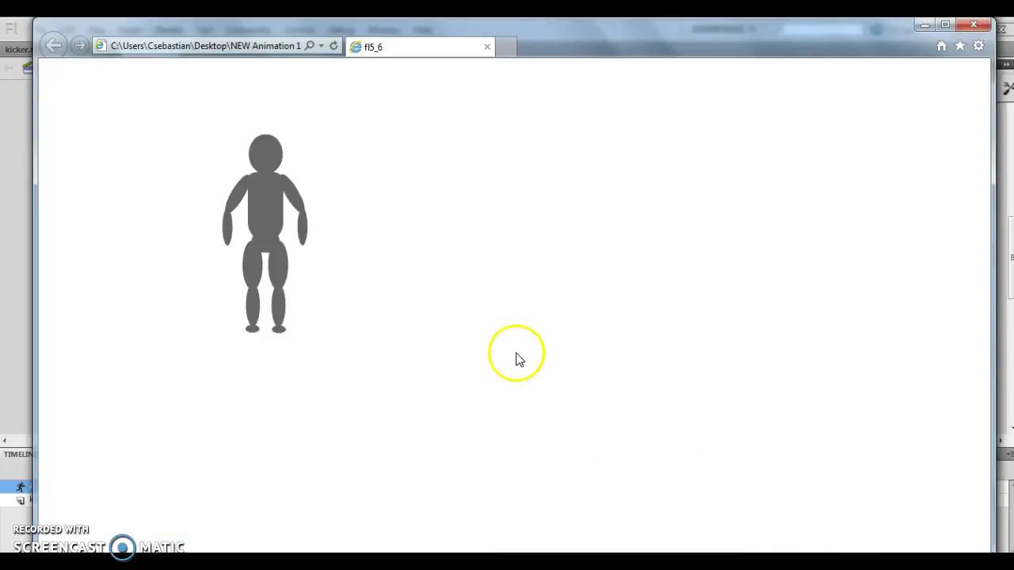
click(279, 331)
drag(278, 333, 409, 211)
drag(303, 219, 322, 174)
drag(249, 210, 218, 187)
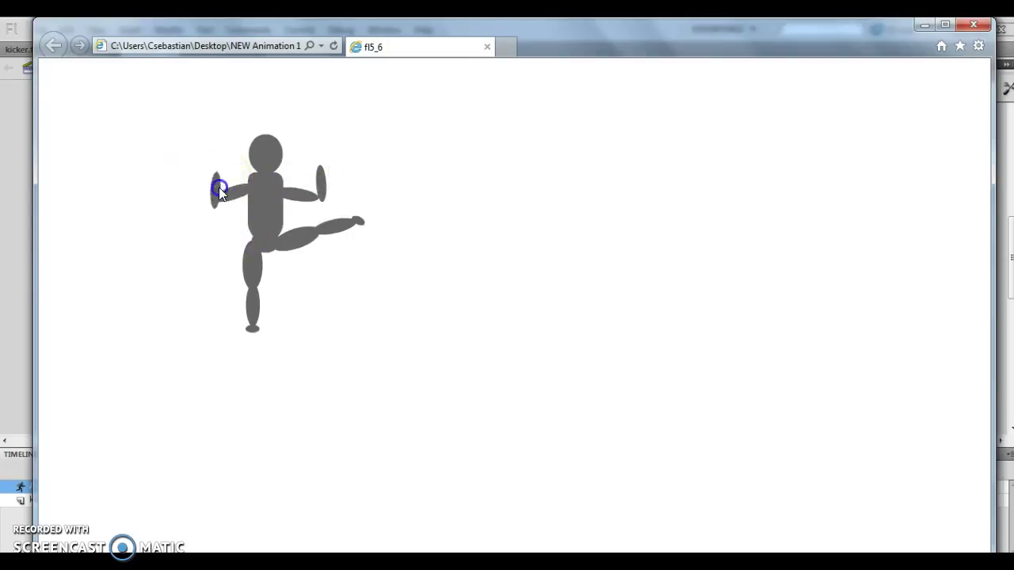
Kick the left leg out, move the figure by its hip, tuck its legs under, and return to Flash.
click(248, 277)
drag(248, 277, 214, 301)
drag(324, 224, 244, 243)
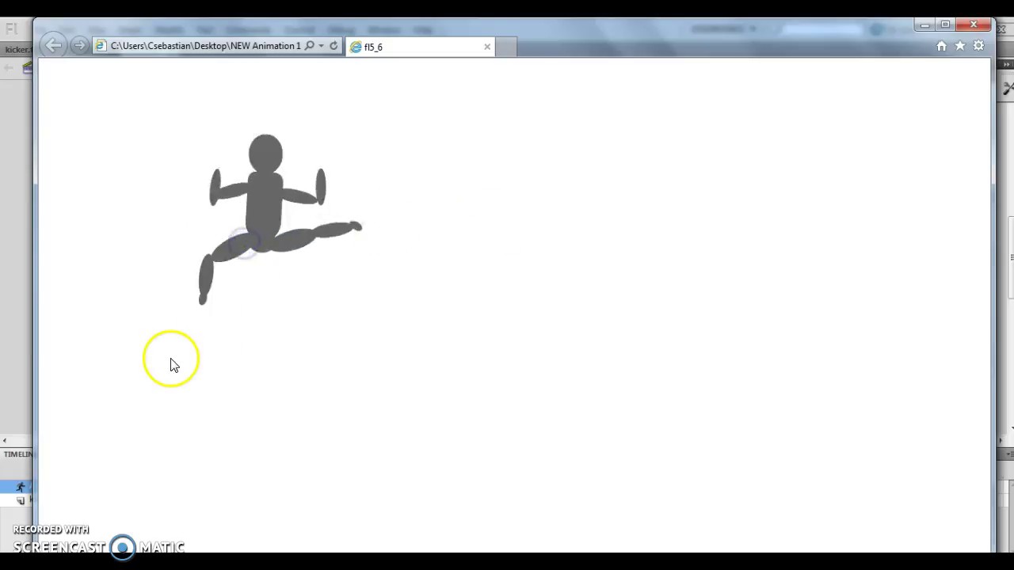
drag(205, 285, 206, 270)
drag(328, 233, 156, 176)
drag(197, 242, 199, 277)
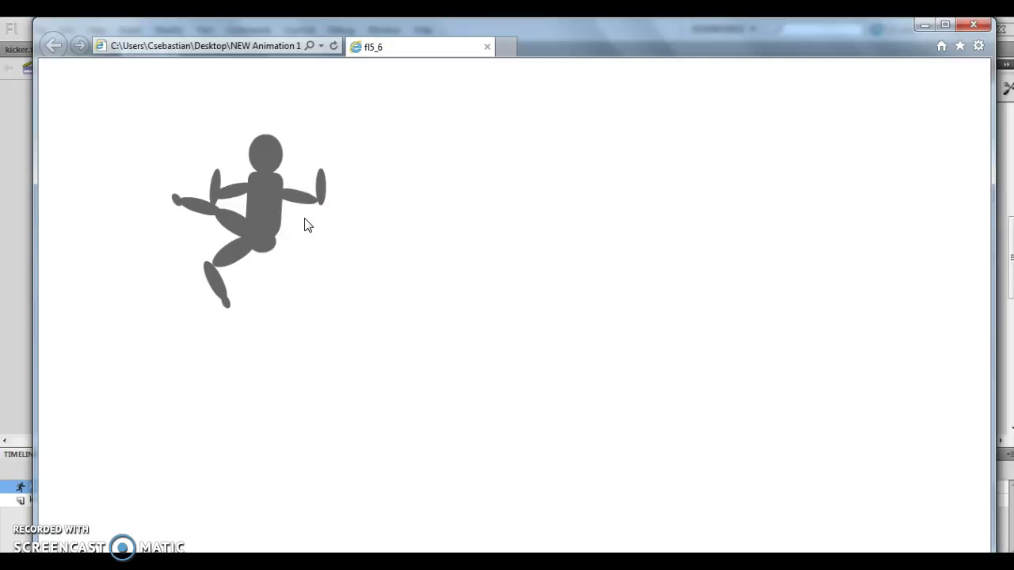
click(16, 163)
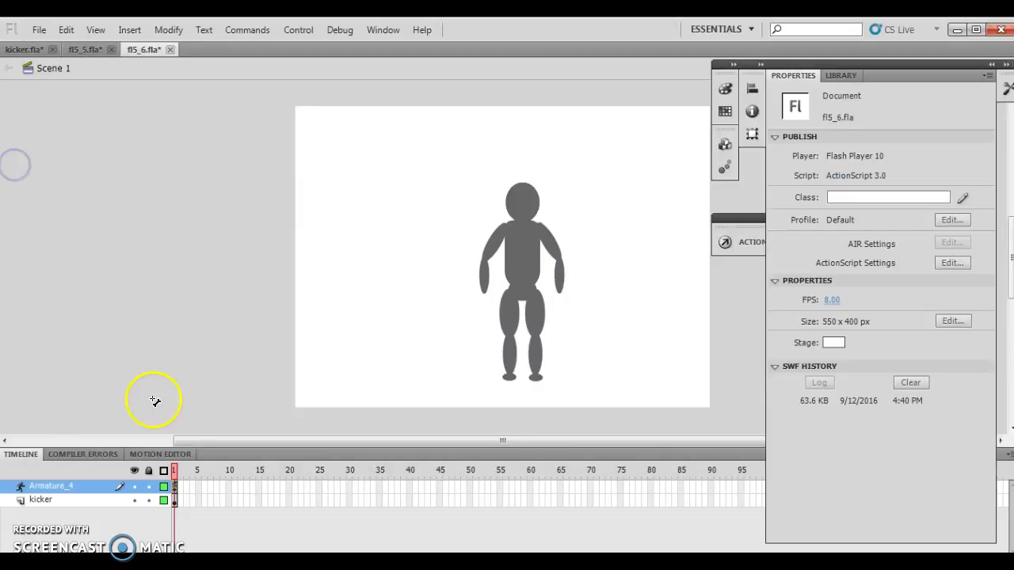